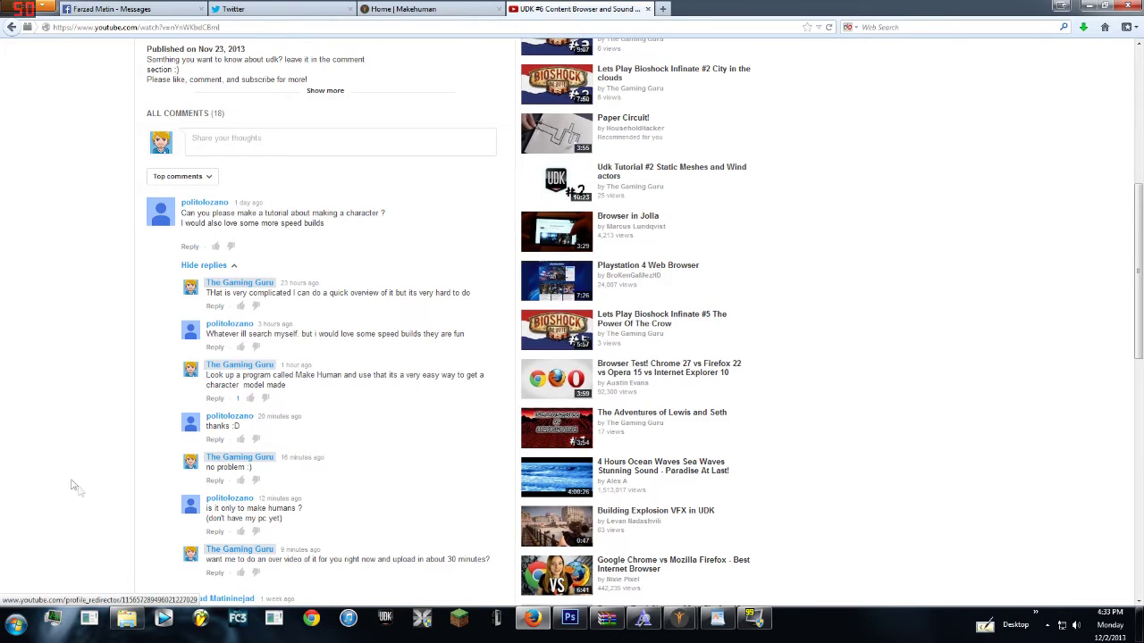
# - Switch from the YouTube comments to the 'Home | Makehuman' browser tab
pyautogui.click(411, 9)
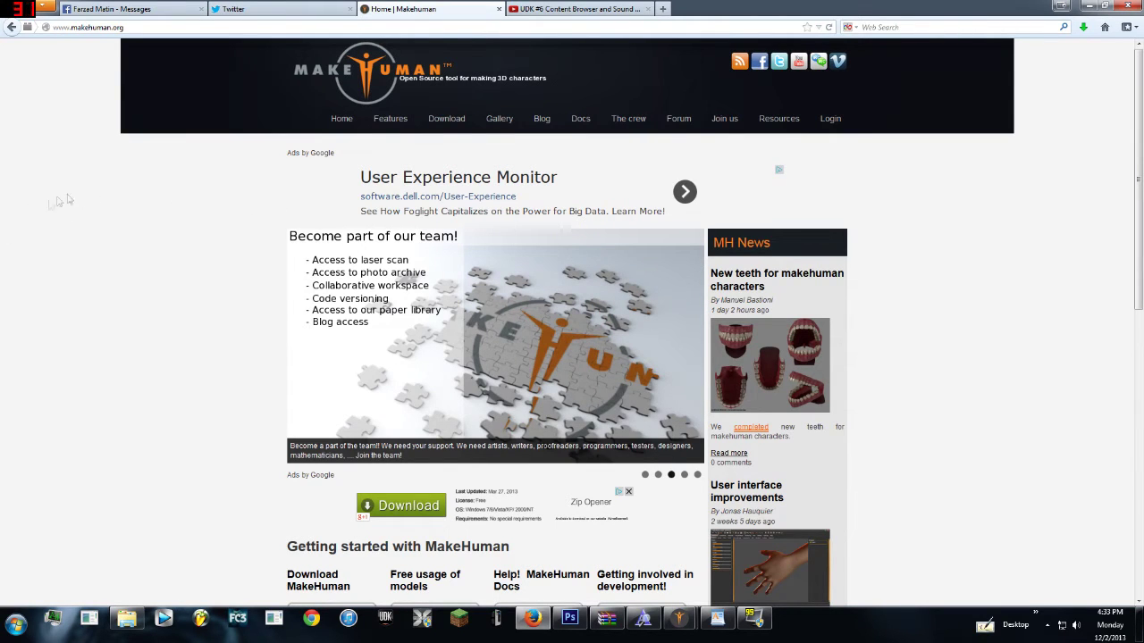
# - Start downloading the Alpha 7 Windows installer, makehuman-1.0a7-win32.exe, from the MakeHuman site
pyautogui.click(456, 122)
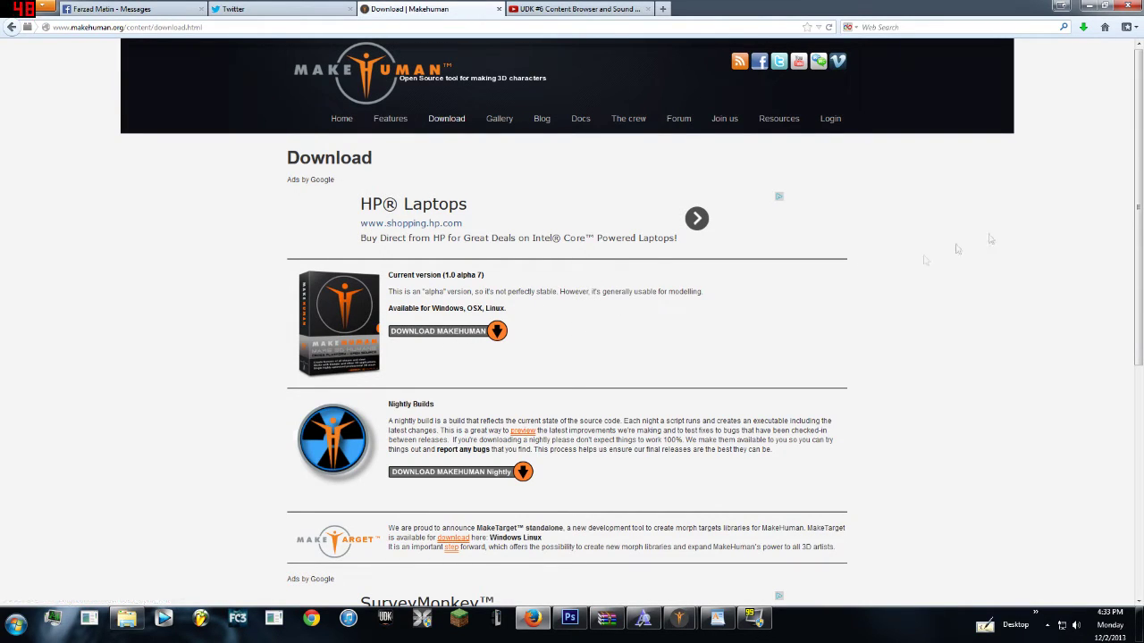
pyautogui.click(468, 334)
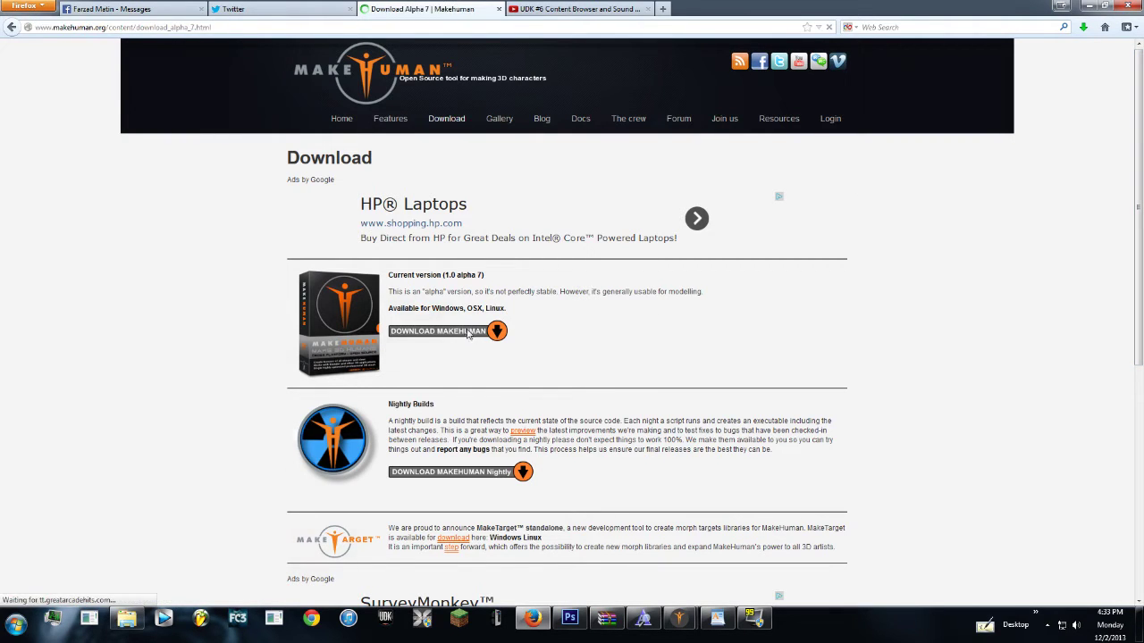
pyautogui.scroll(-3, 410, 367)
pyautogui.scroll(-5, 409, 368)
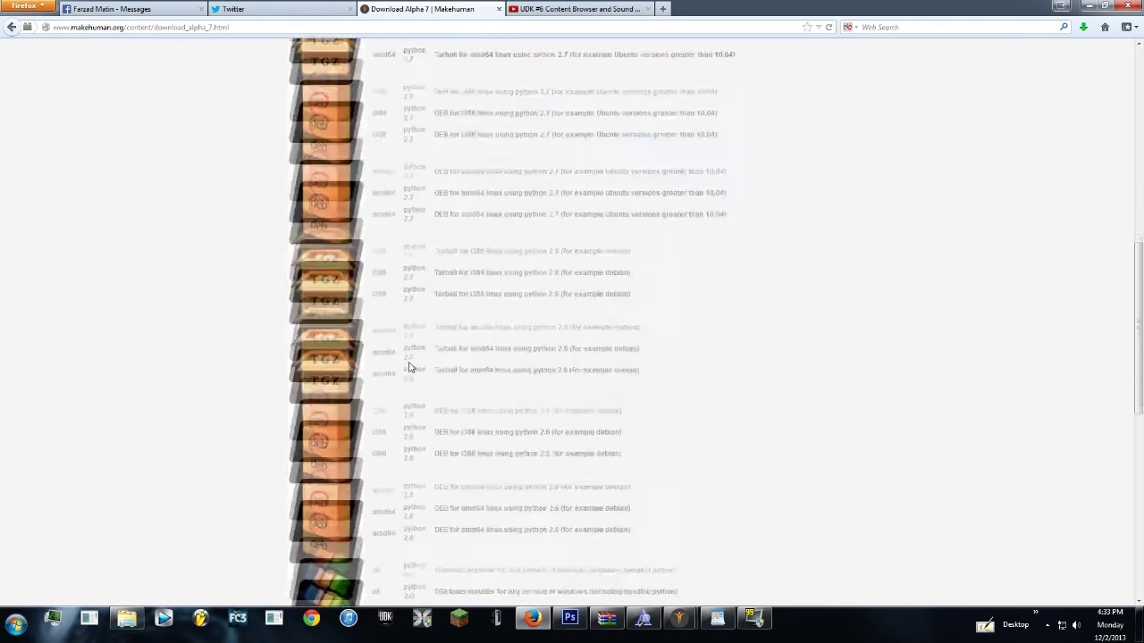
pyautogui.scroll(-5, 410, 367)
pyautogui.scroll(3, 409, 367)
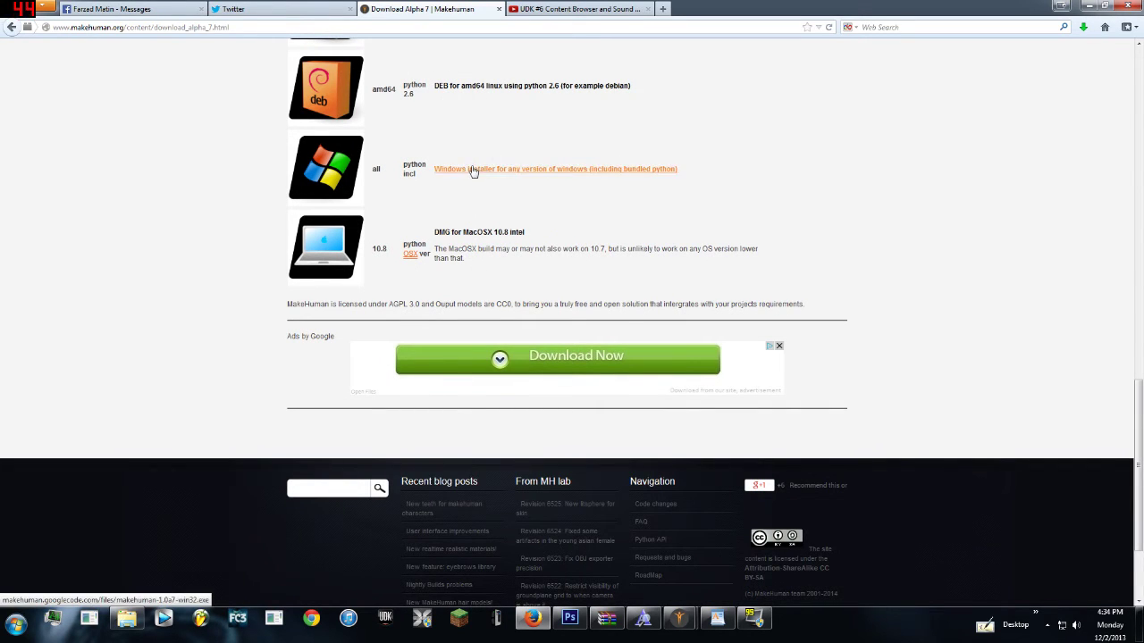
pyautogui.click(480, 171)
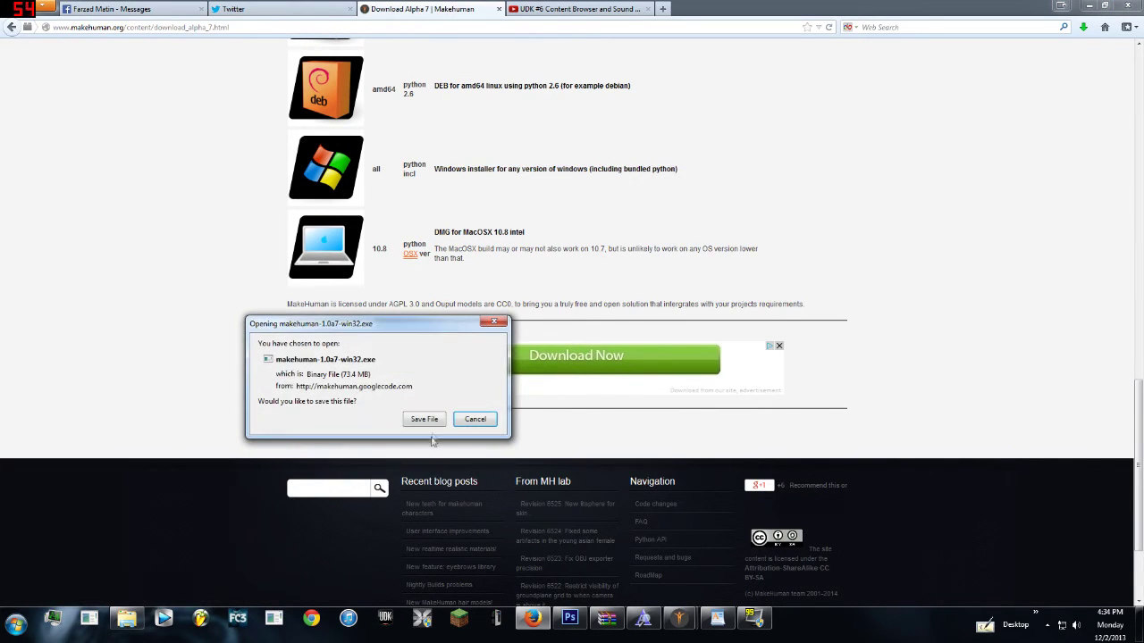
# - Dismiss the installer save prompt, check recent downloads, and bring MakeHuman to the front
pyautogui.click(473, 418)
pyautogui.click(1083, 27)
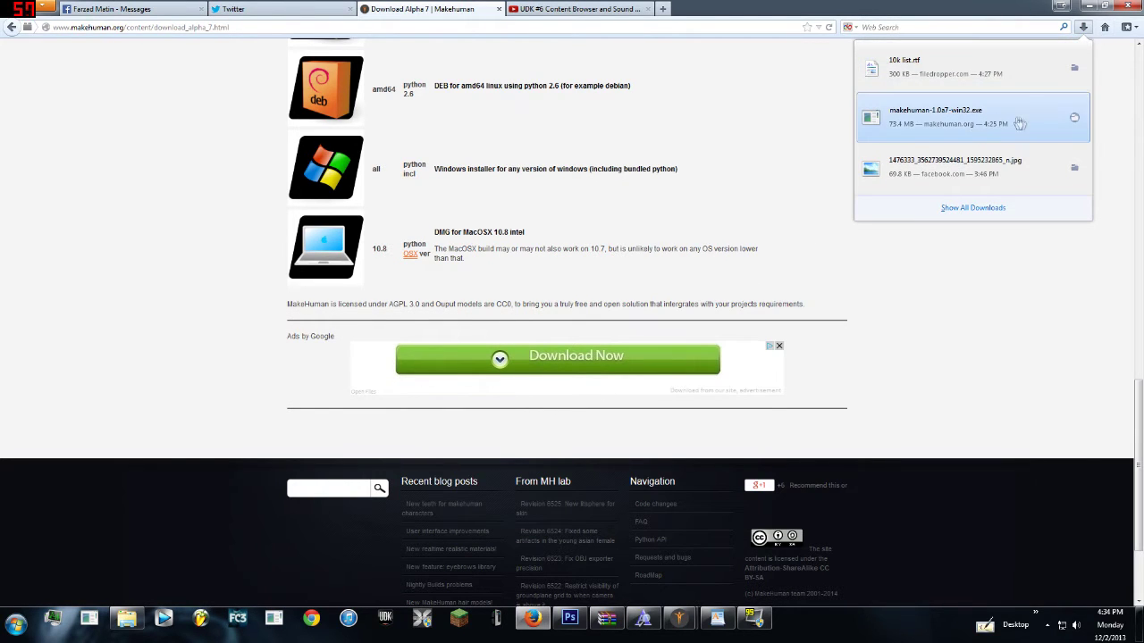
pyautogui.click(1084, 28)
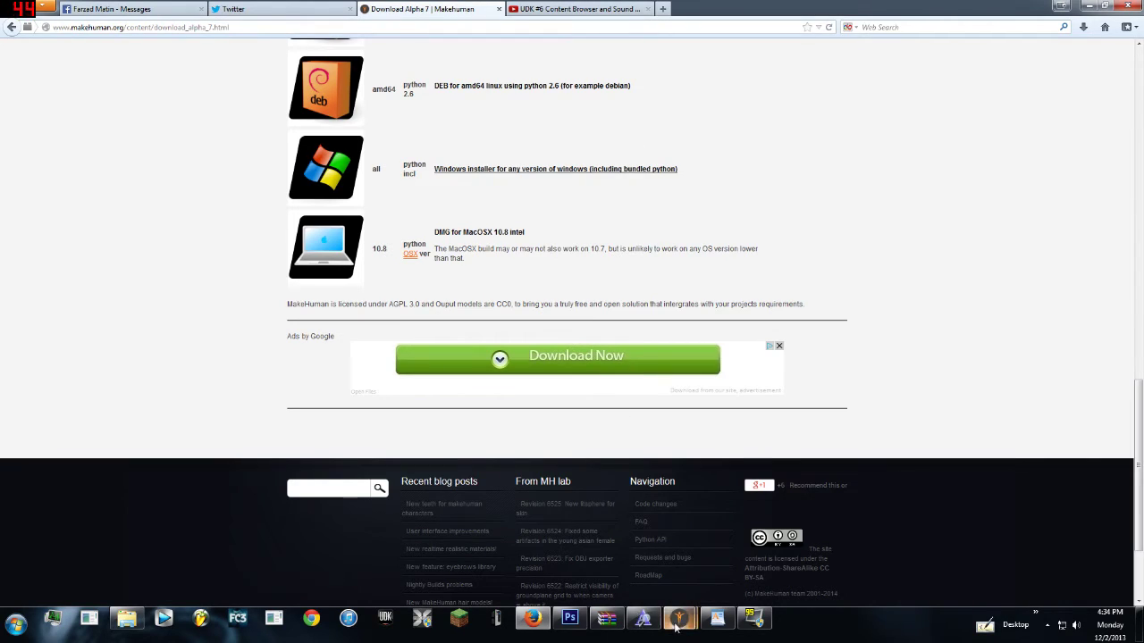
pyautogui.moveTo(679, 618)
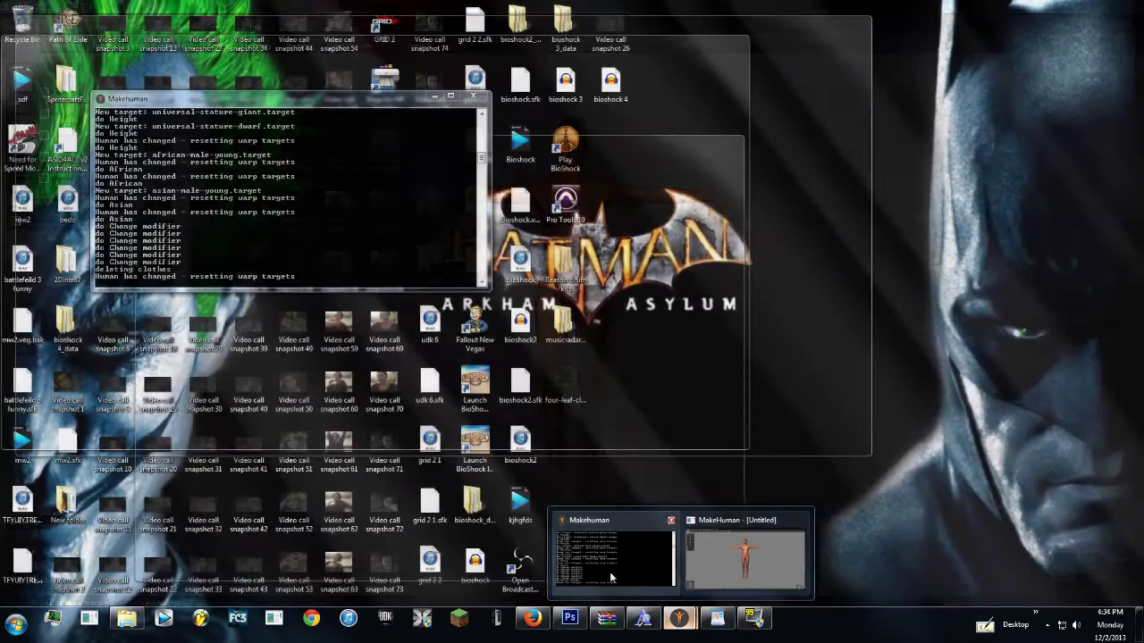
pyautogui.moveTo(613, 554)
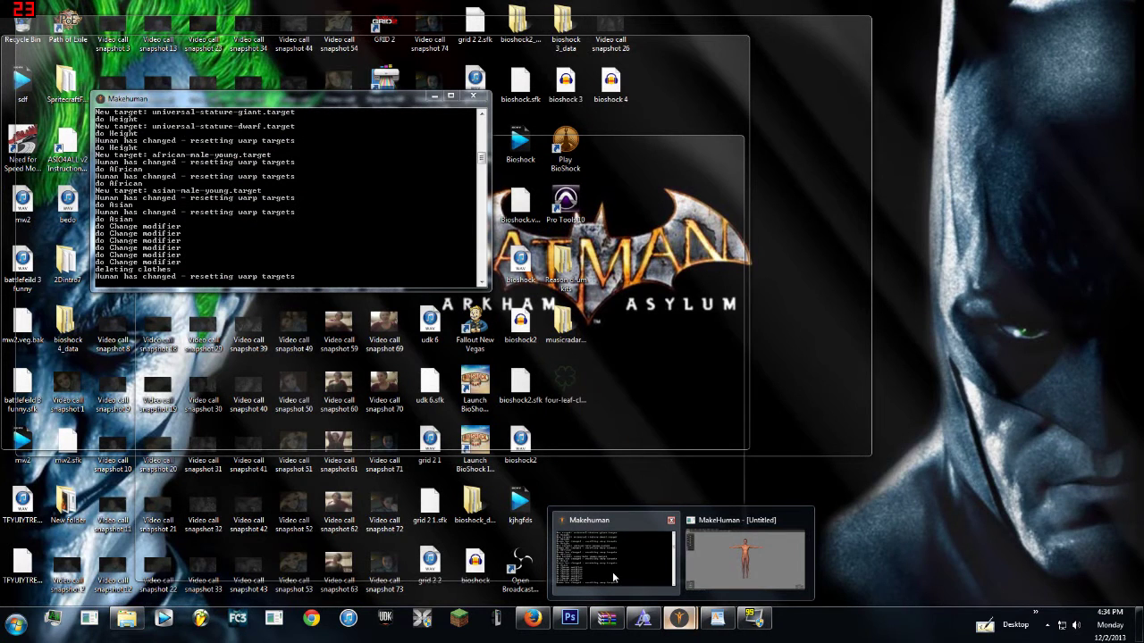
pyautogui.click(726, 546)
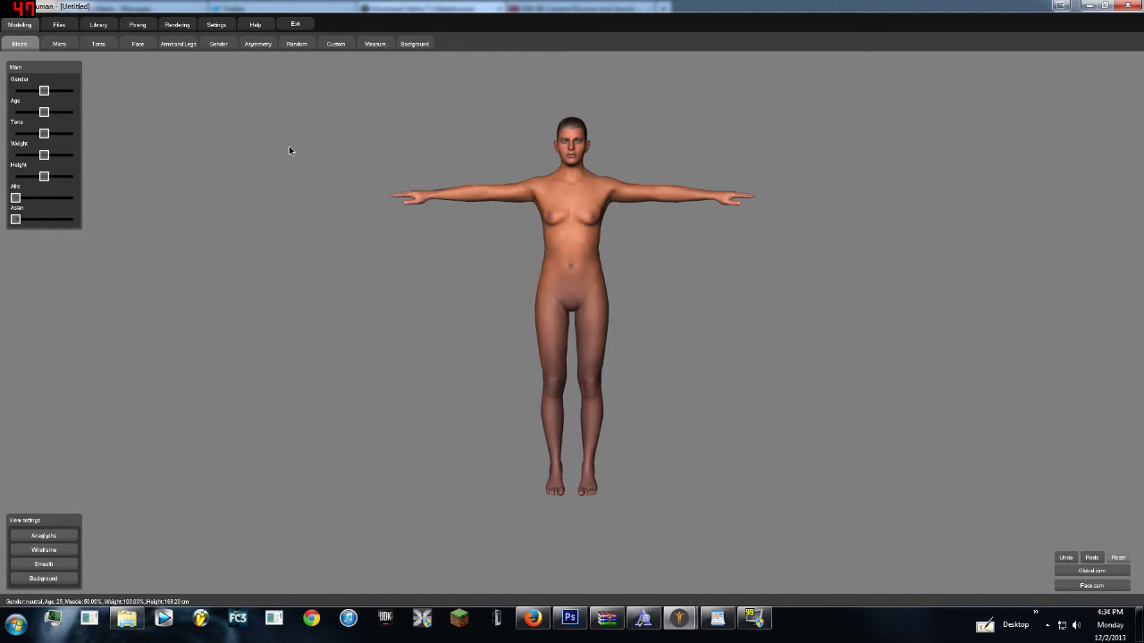
# - Orbit the default model and push the Main Gender slider fully to male
pyautogui.moveTo(606, 256)
pyautogui.mouseDown()
pyautogui.moveTo(343, 257)
pyautogui.moveTo(673, 260)
pyautogui.moveTo(575, 260)
pyautogui.moveTo(592, 262)
pyautogui.moveTo(582, 253)
pyautogui.mouseUp()
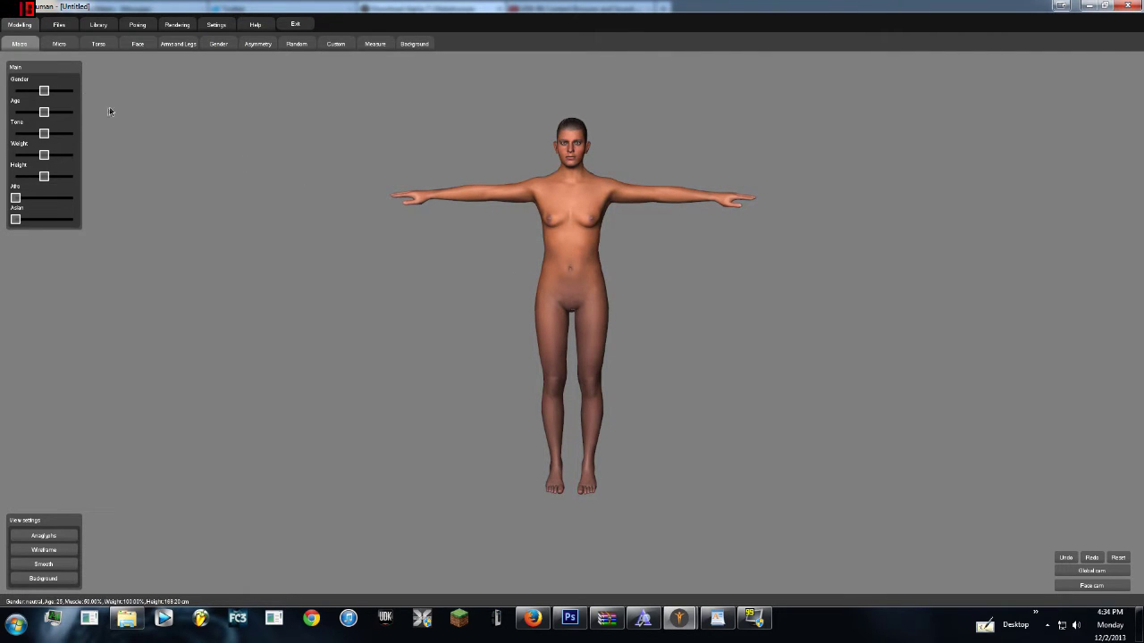
pyautogui.moveTo(50, 94)
pyautogui.mouseDown()
pyautogui.moveTo(76, 92)
pyautogui.moveTo(16, 93)
pyautogui.mouseUp()
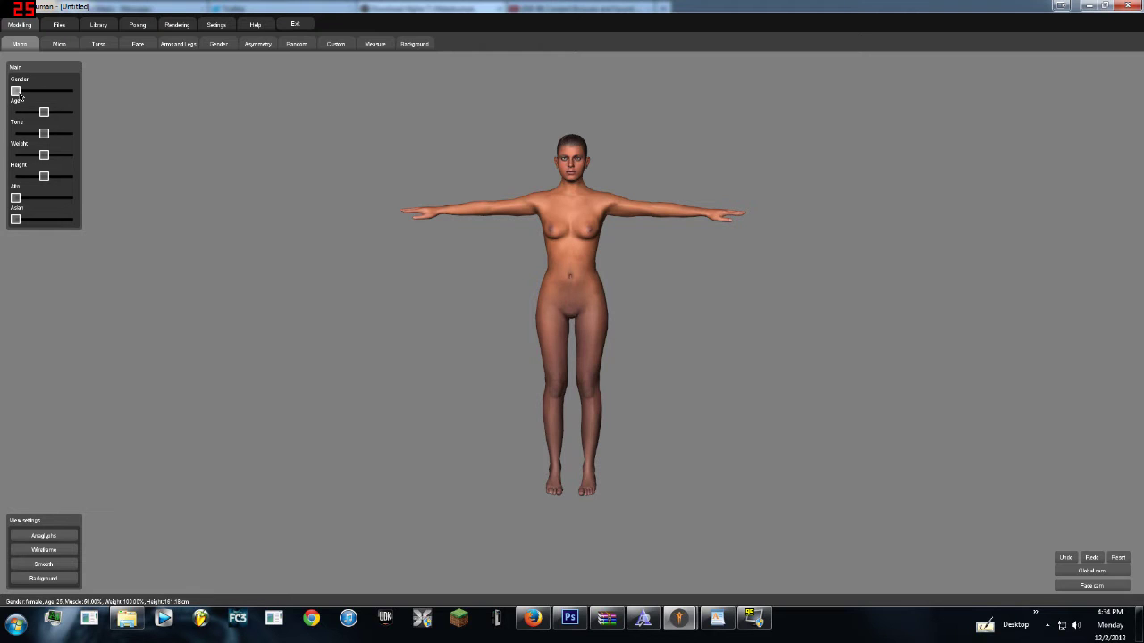
pyautogui.moveTo(17, 93); pyautogui.dragTo(46, 92)
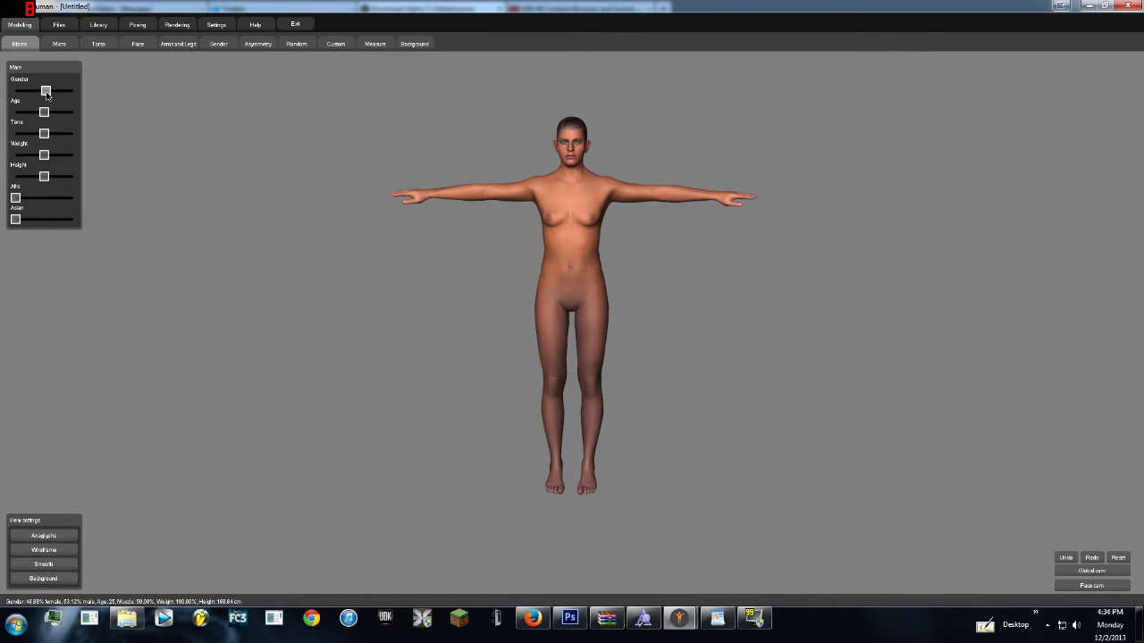
pyautogui.moveTo(46, 93)
pyautogui.mouseDown()
pyautogui.moveTo(76, 93)
pyautogui.moveTo(74, 114)
pyautogui.moveTo(13, 116)
pyautogui.moveTo(50, 118)
pyautogui.moveTo(15, 115)
pyautogui.moveTo(87, 140)
pyautogui.mouseUp()
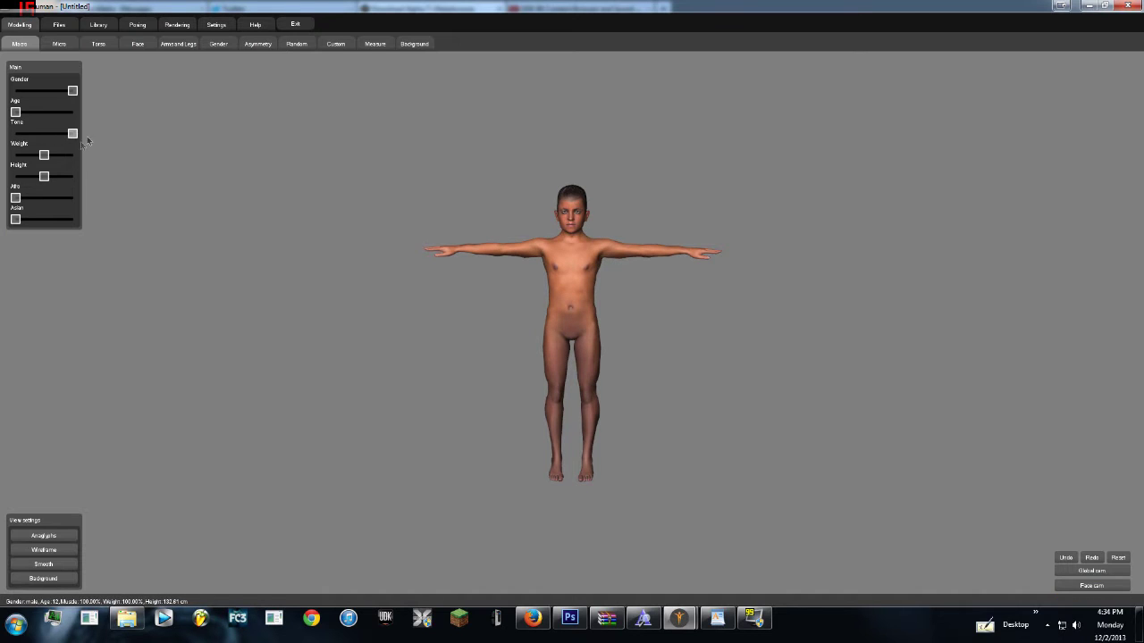
# - Set Weight to maximum, Height to average, Age to adult, Tone to maximum and Afro near full
pyautogui.moveTo(44, 157); pyautogui.dragTo(87, 157)
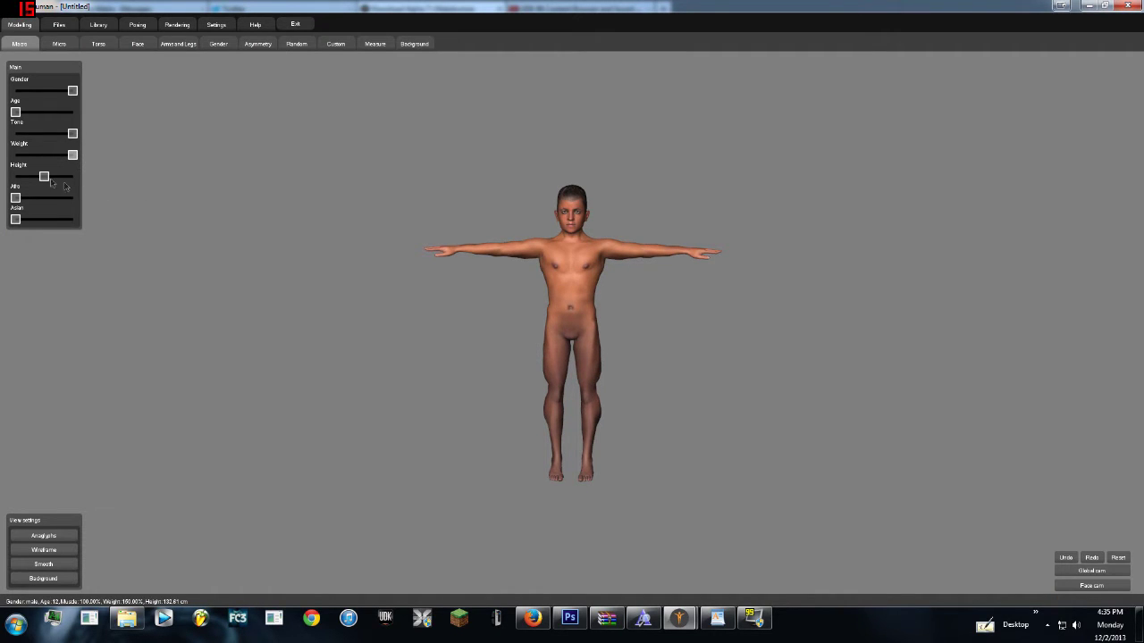
pyautogui.moveTo(45, 177); pyautogui.dragTo(75, 179)
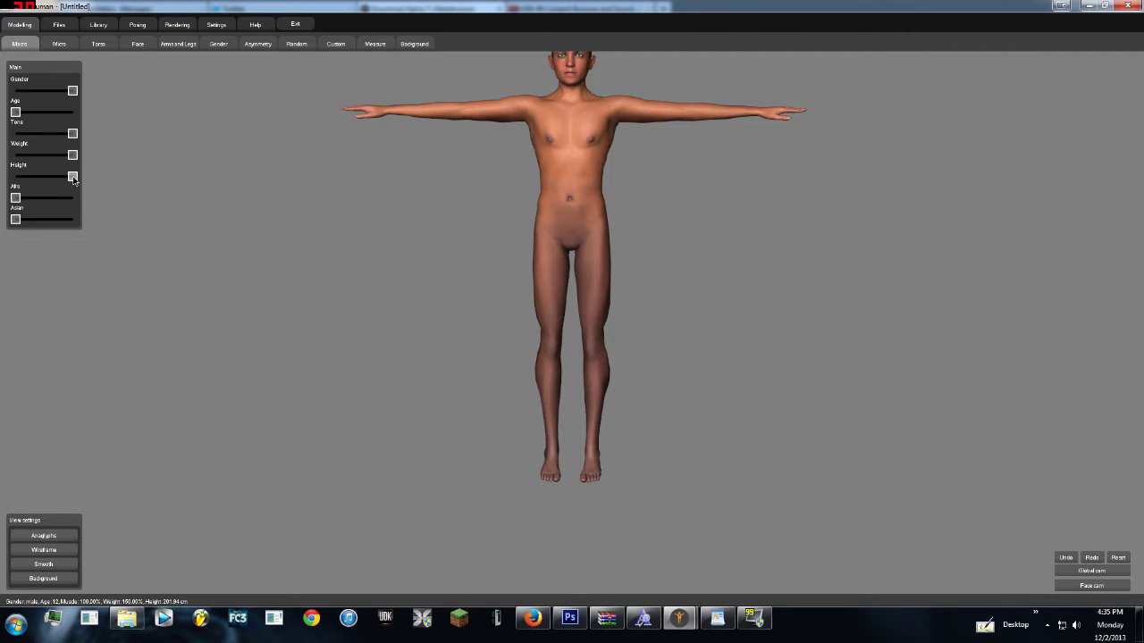
pyautogui.moveTo(63, 181)
pyautogui.mouseDown()
pyautogui.moveTo(15, 179)
pyautogui.moveTo(46, 178)
pyautogui.mouseUp()
pyautogui.moveTo(15, 113); pyautogui.dragTo(36, 115)
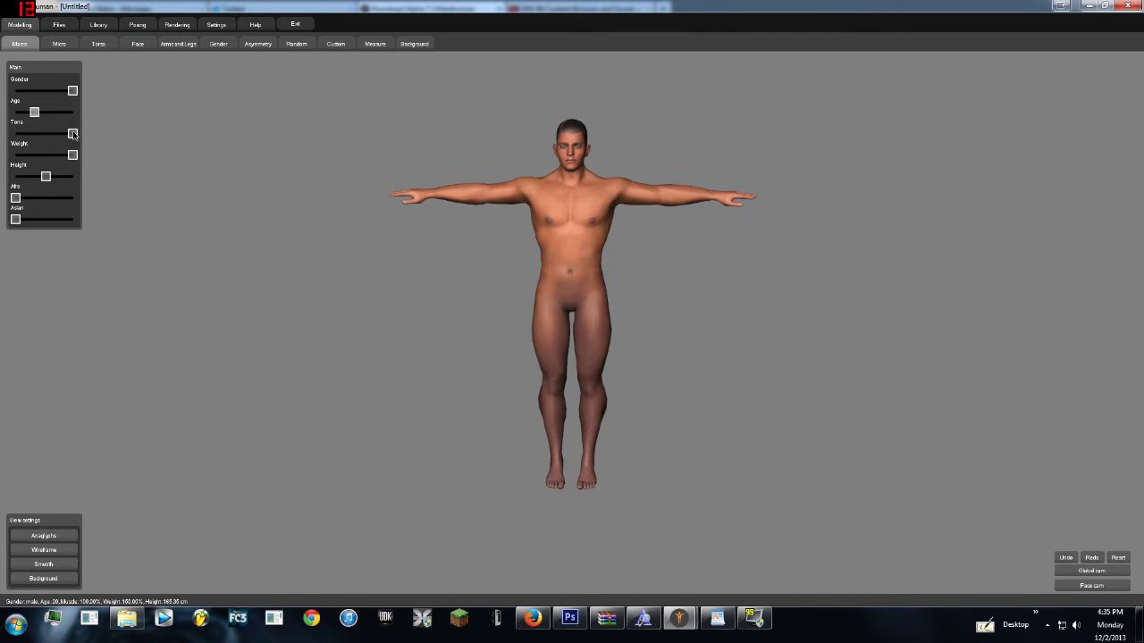
pyautogui.moveTo(47, 134); pyautogui.dragTo(46, 134)
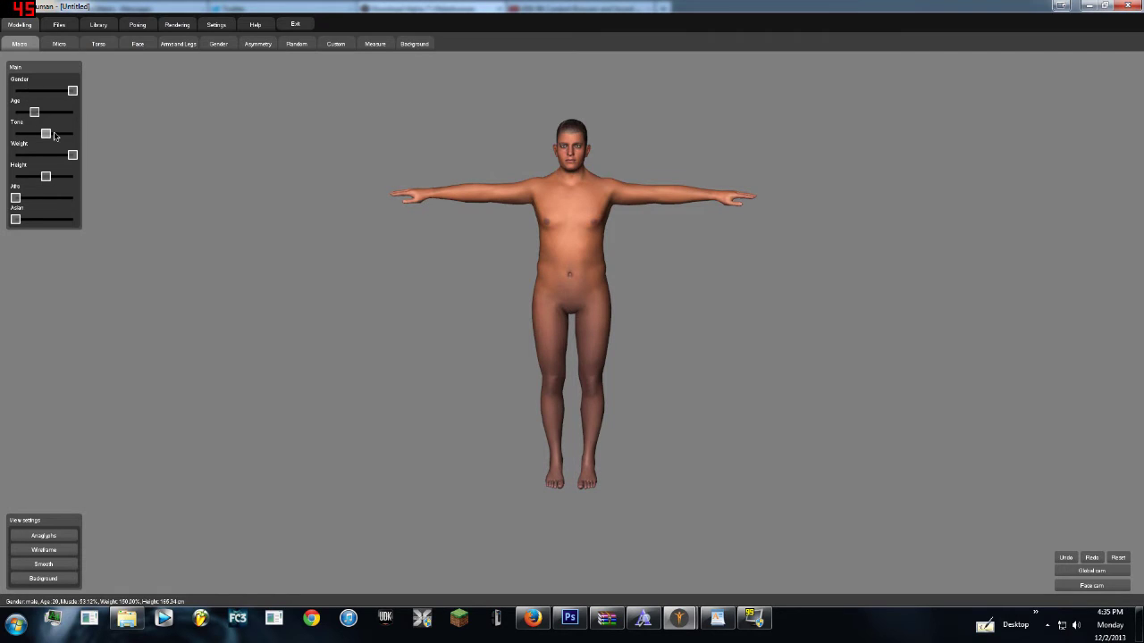
pyautogui.moveTo(17, 135); pyautogui.dragTo(107, 142)
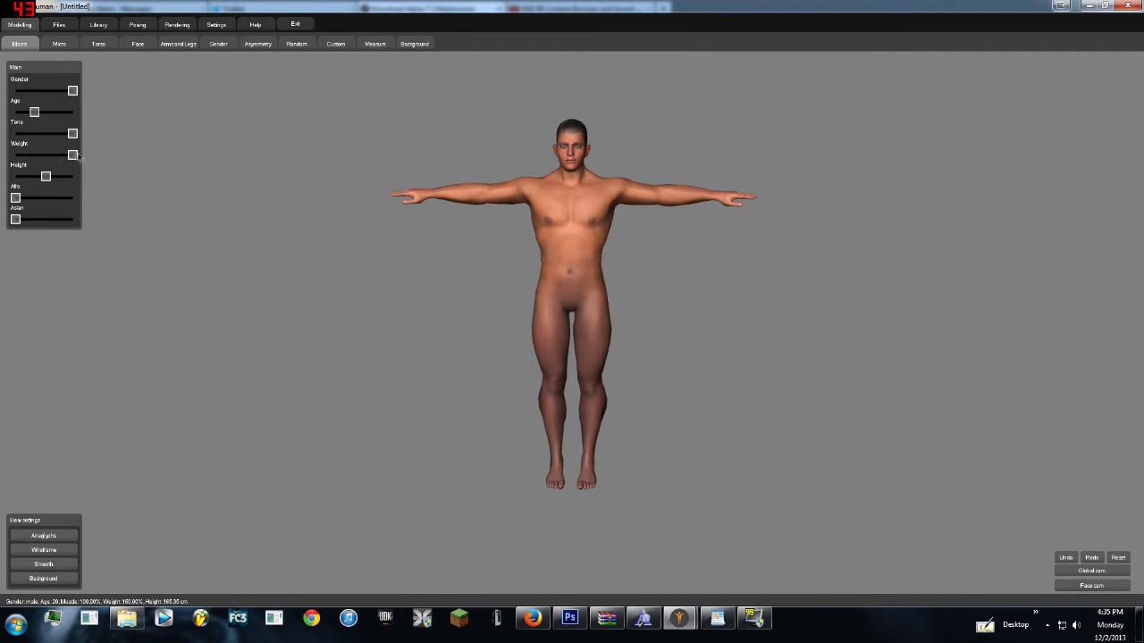
pyautogui.moveTo(72, 155)
pyautogui.mouseDown()
pyautogui.moveTo(18, 157)
pyautogui.moveTo(75, 158)
pyautogui.moveTo(50, 177)
pyautogui.mouseUp()
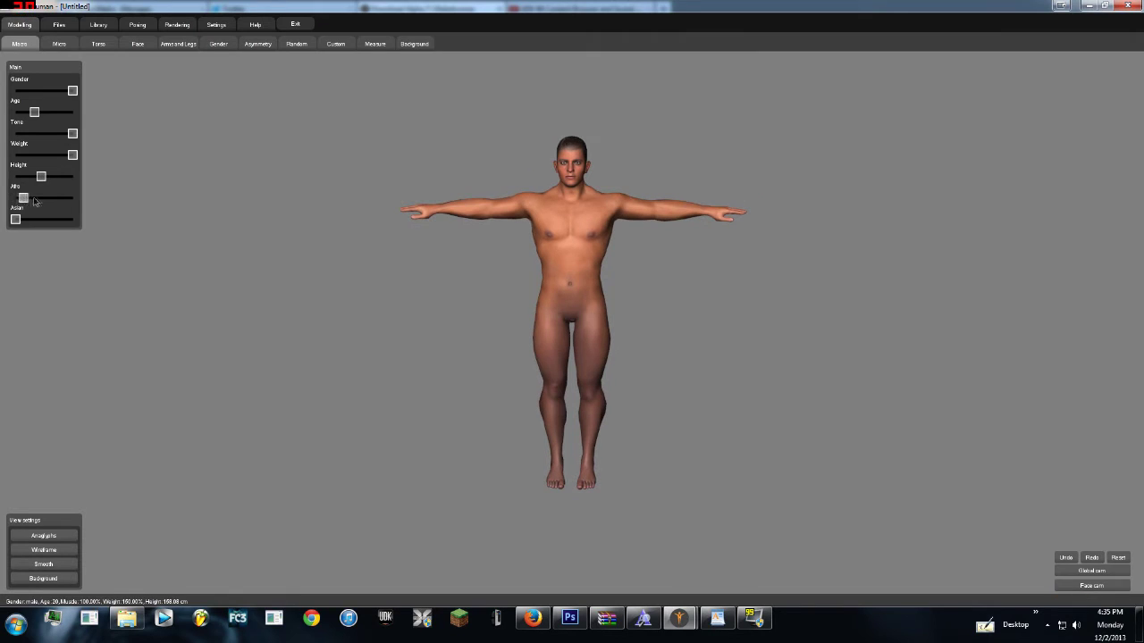
pyautogui.moveTo(15, 197)
pyautogui.mouseDown()
pyautogui.moveTo(67, 198)
pyautogui.moveTo(15, 199)
pyautogui.mouseUp()
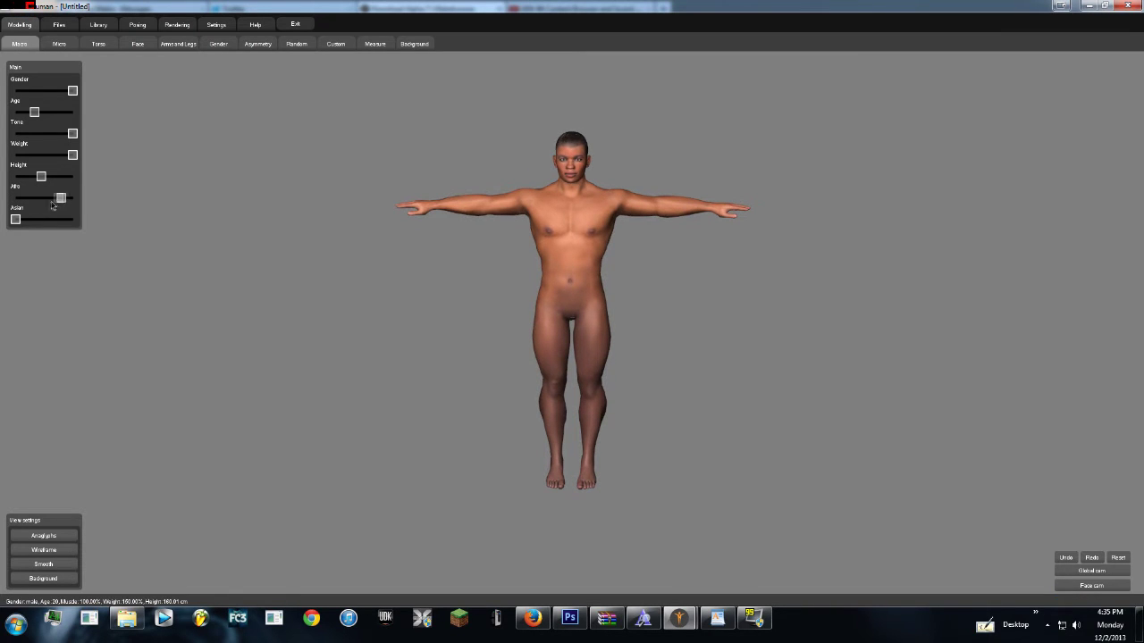
# - Widen and reshape the torso with the Torso sliders, checking it from the side
pyautogui.click(59, 46)
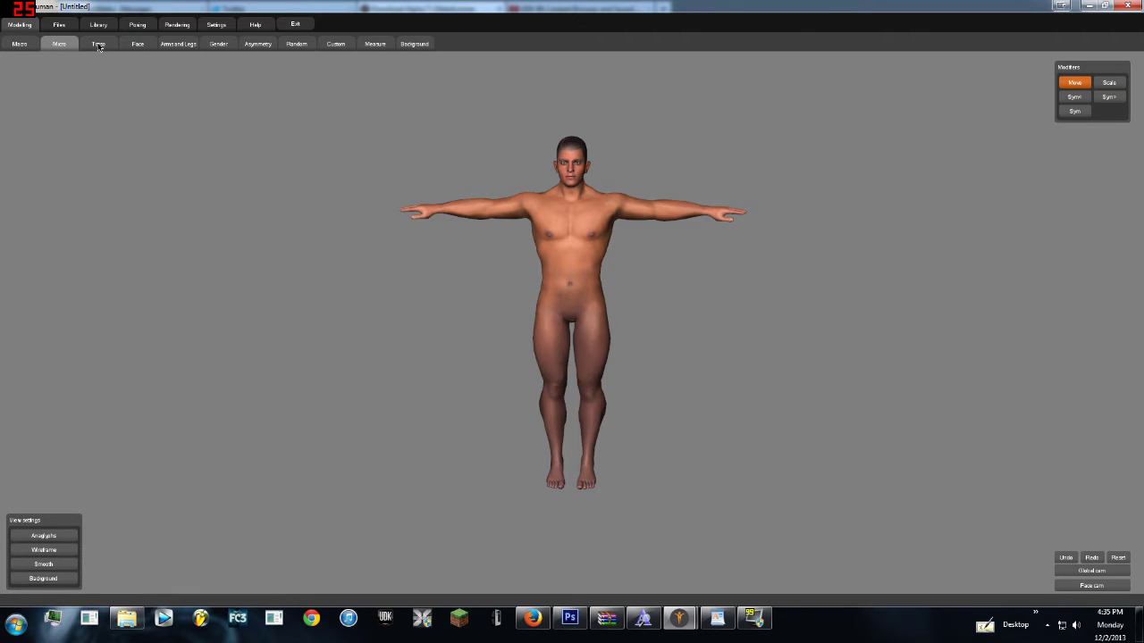
pyautogui.click(100, 48)
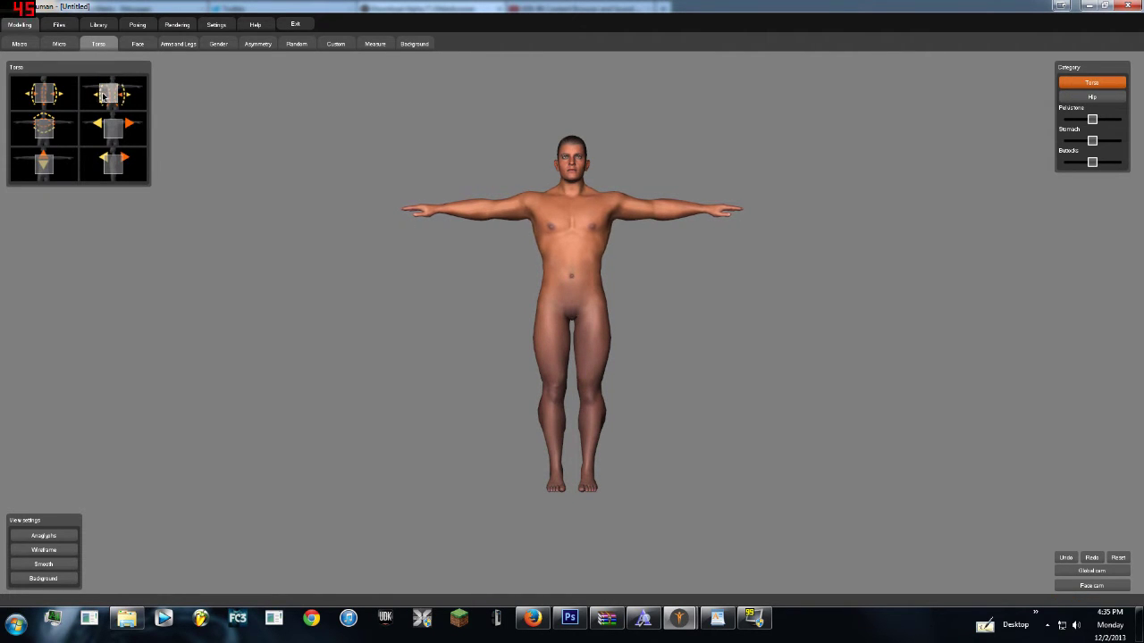
pyautogui.moveTo(137, 96)
pyautogui.mouseDown()
pyautogui.moveTo(180, 100)
pyautogui.moveTo(89, 98)
pyautogui.mouseUp()
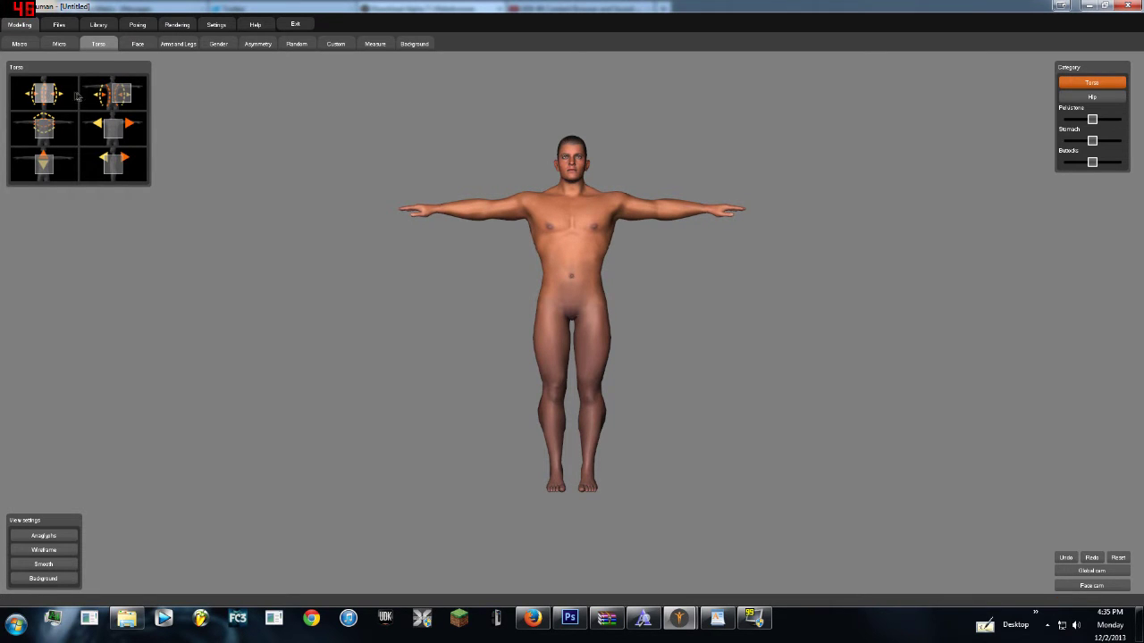
pyautogui.moveTo(584, 261); pyautogui.dragTo(451, 260)
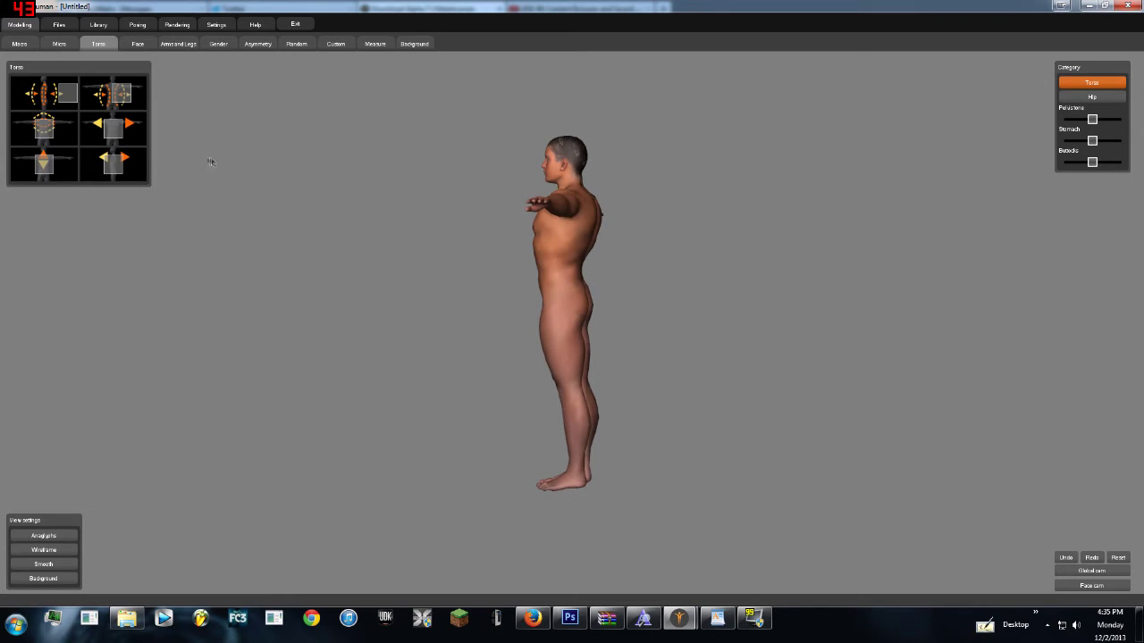
pyautogui.moveTo(80, 101); pyautogui.dragTo(43, 96)
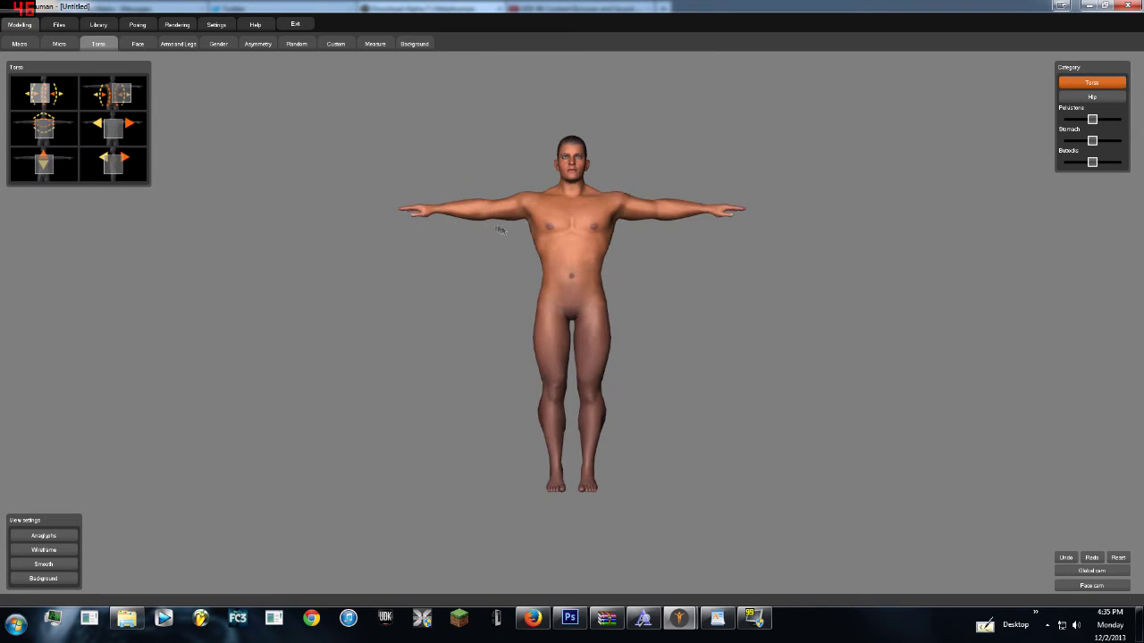
pyautogui.moveTo(471, 206); pyautogui.dragTo(597, 238)
pyautogui.moveTo(42, 93); pyautogui.dragTo(68, 94)
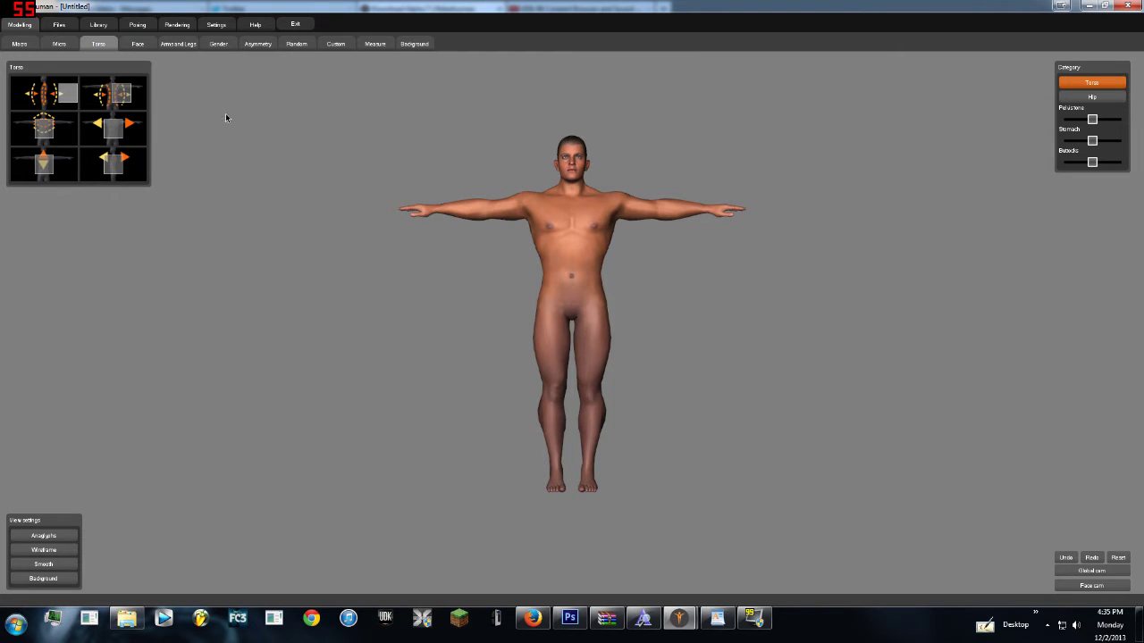
pyautogui.moveTo(493, 229); pyautogui.dragTo(387, 227)
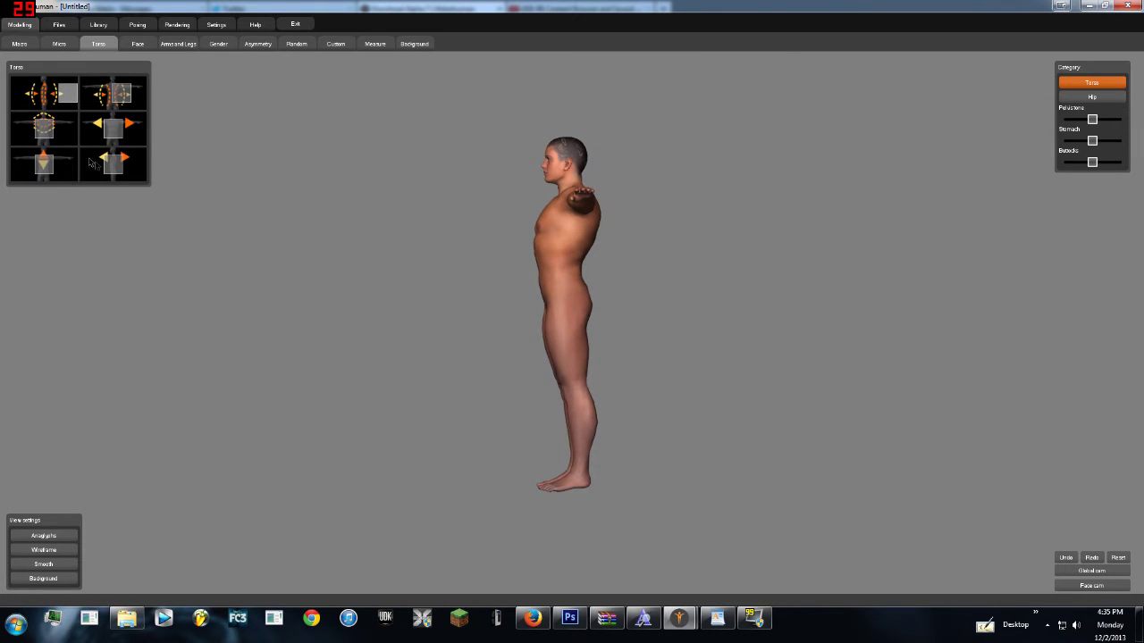
pyautogui.moveTo(64, 104)
pyautogui.mouseDown()
pyautogui.moveTo(22, 103)
pyautogui.moveTo(68, 104)
pyautogui.mouseUp()
# - Enlarge the stomach shape, then undo that last stomach change with Ctrl+Z
pyautogui.click(52, 131)
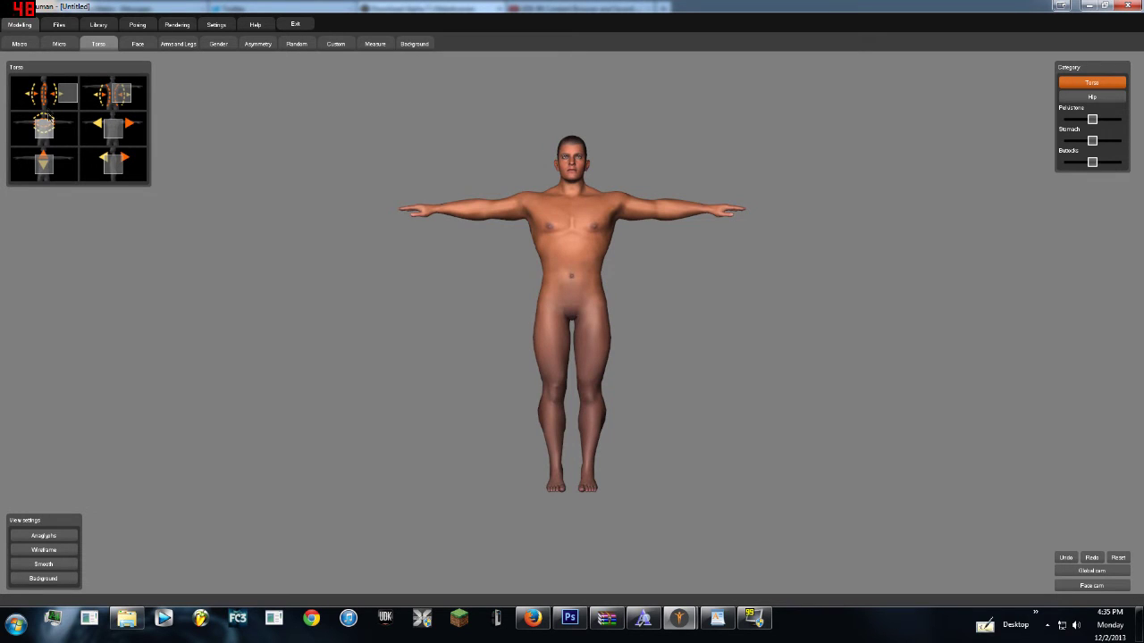
pyautogui.moveTo(43, 128); pyautogui.dragTo(69, 132)
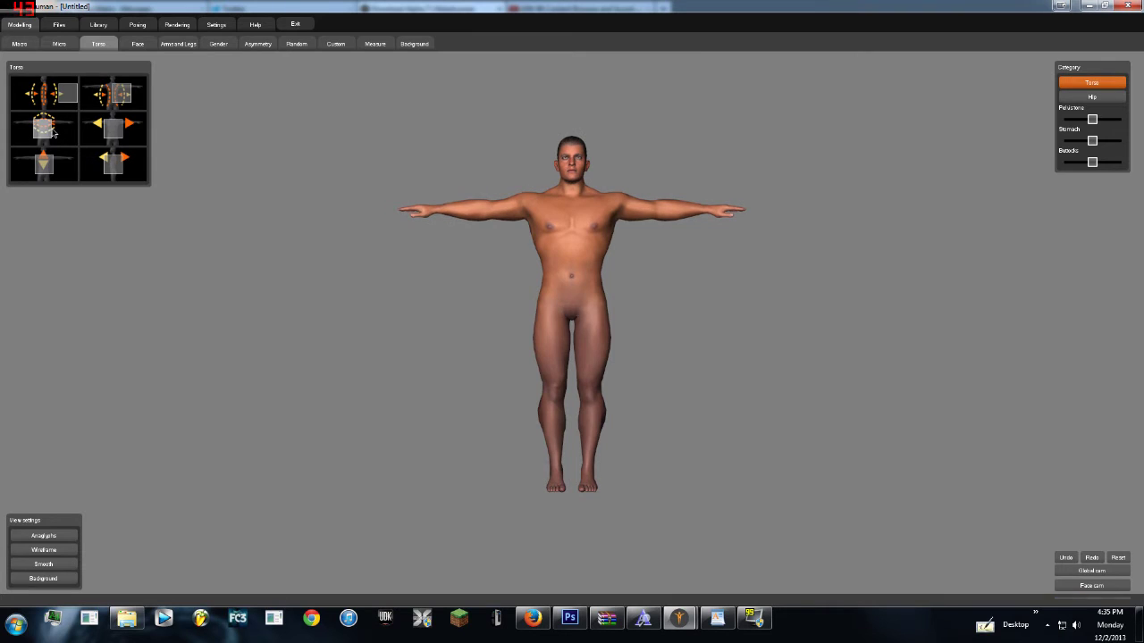
pyautogui.moveTo(45, 132); pyautogui.dragTo(77, 132)
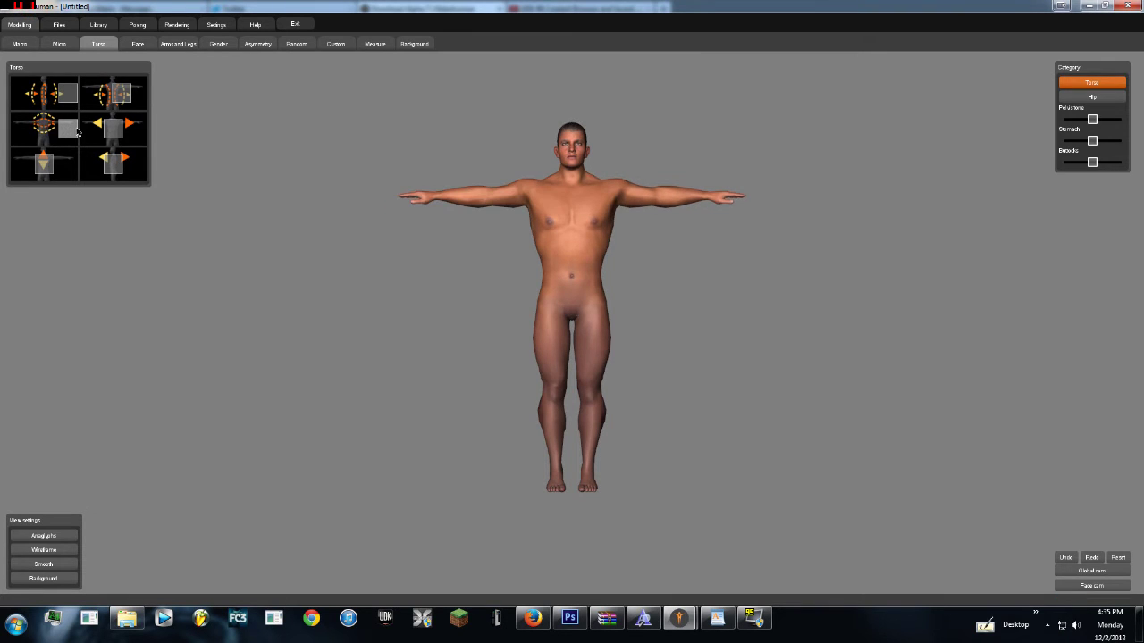
pyautogui.hotkey('ctrl', 'z')
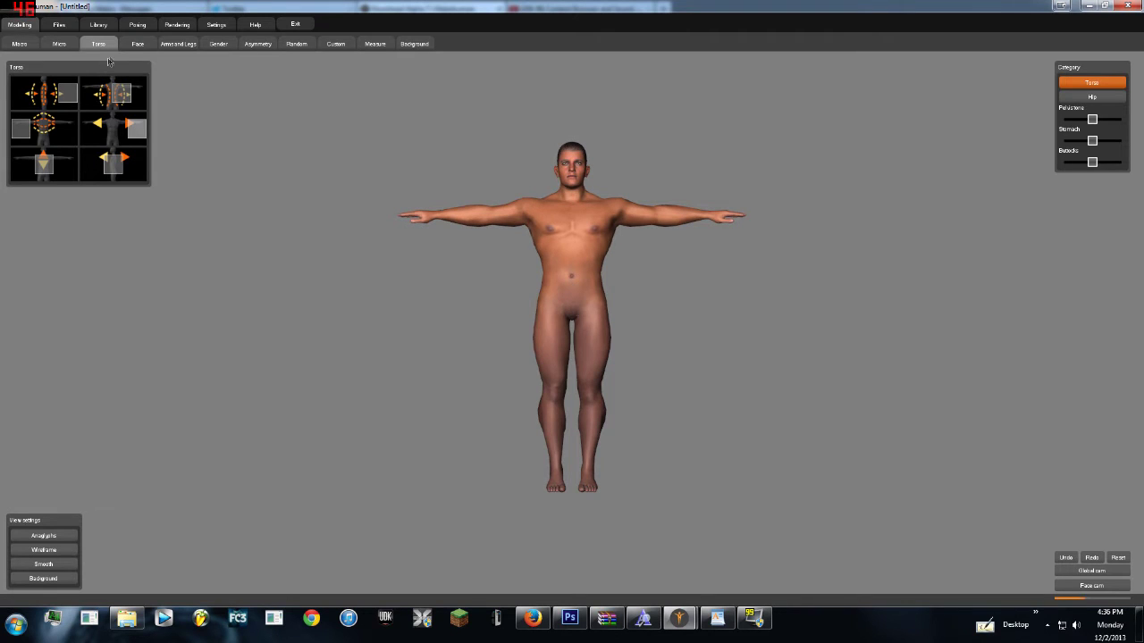
pyautogui.click(137, 44)
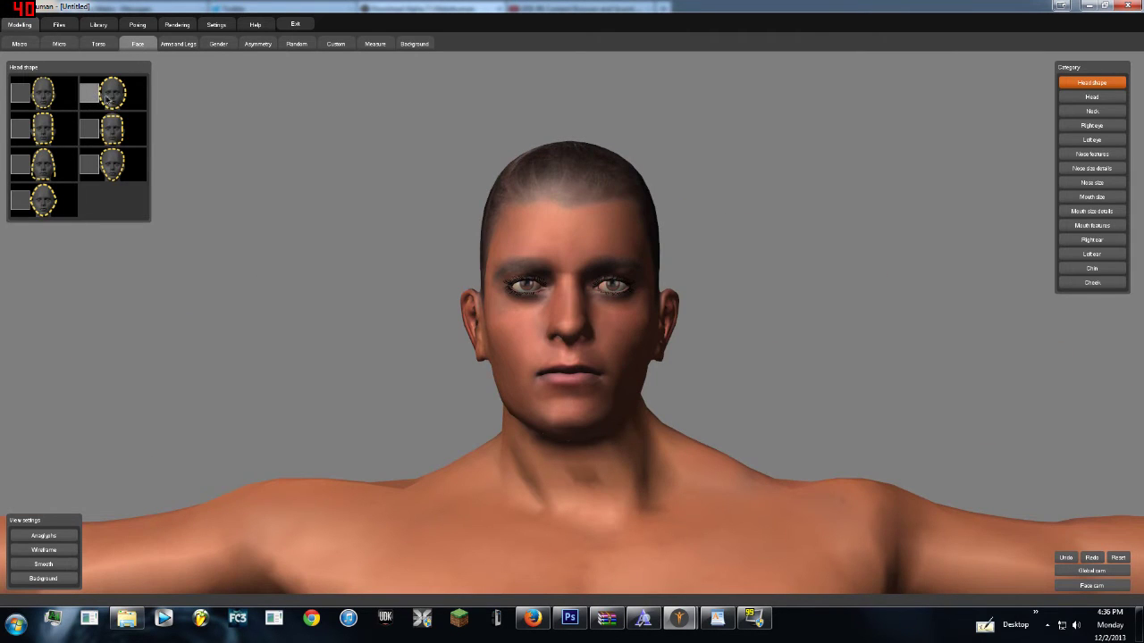
# - Drag three Head shape sliders to widen and subtly reshape the head
pyautogui.moveTo(90, 93); pyautogui.dragTo(104, 93)
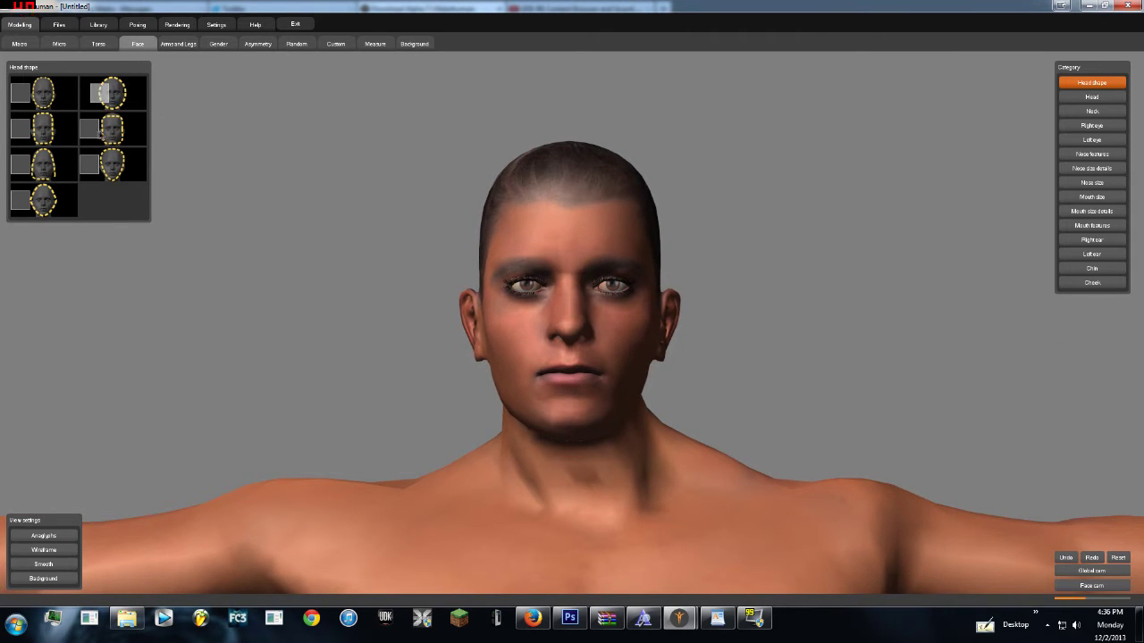
pyautogui.moveTo(167, 140); pyautogui.dragTo(147, 138)
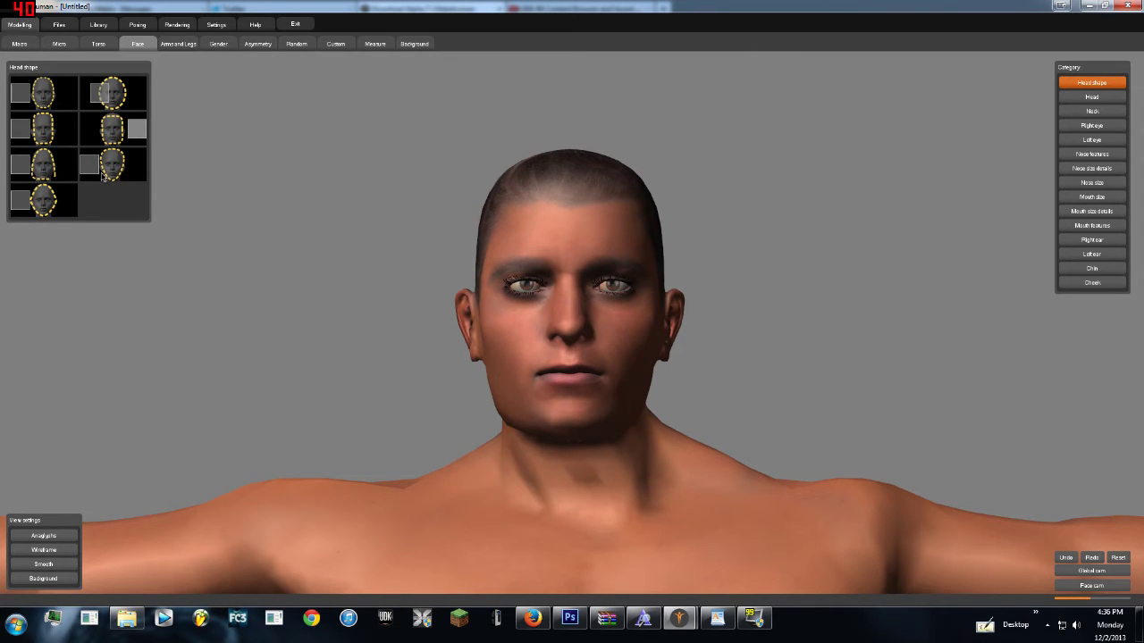
pyautogui.moveTo(89, 165); pyautogui.dragTo(106, 166)
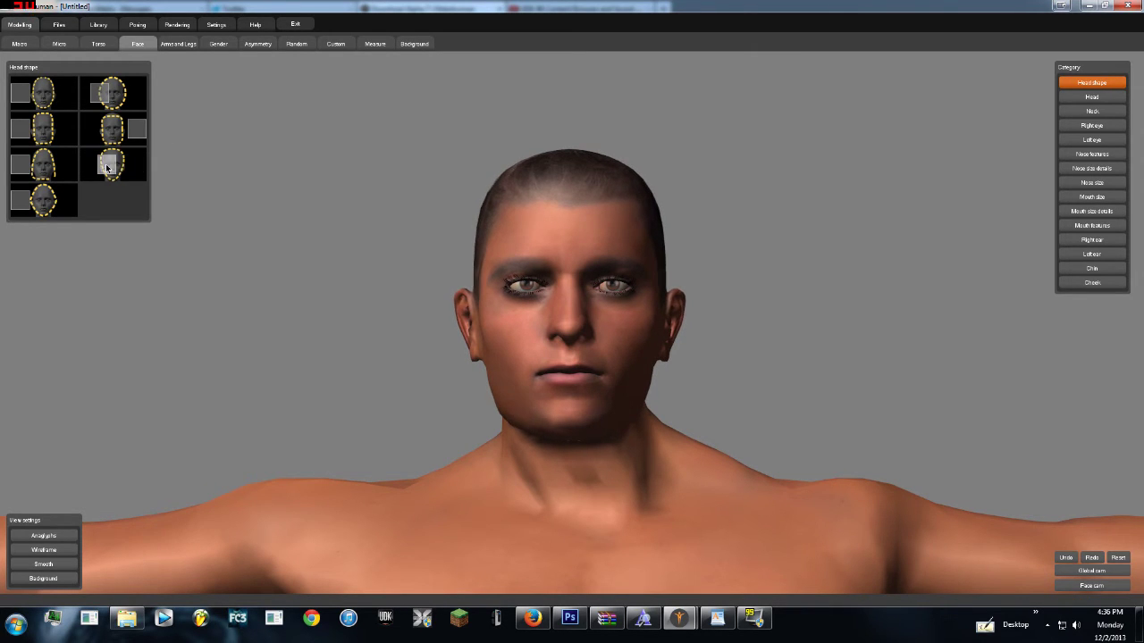
# - Open the Gender settings and zoom out to show the full body front-on
pyautogui.click(178, 44)
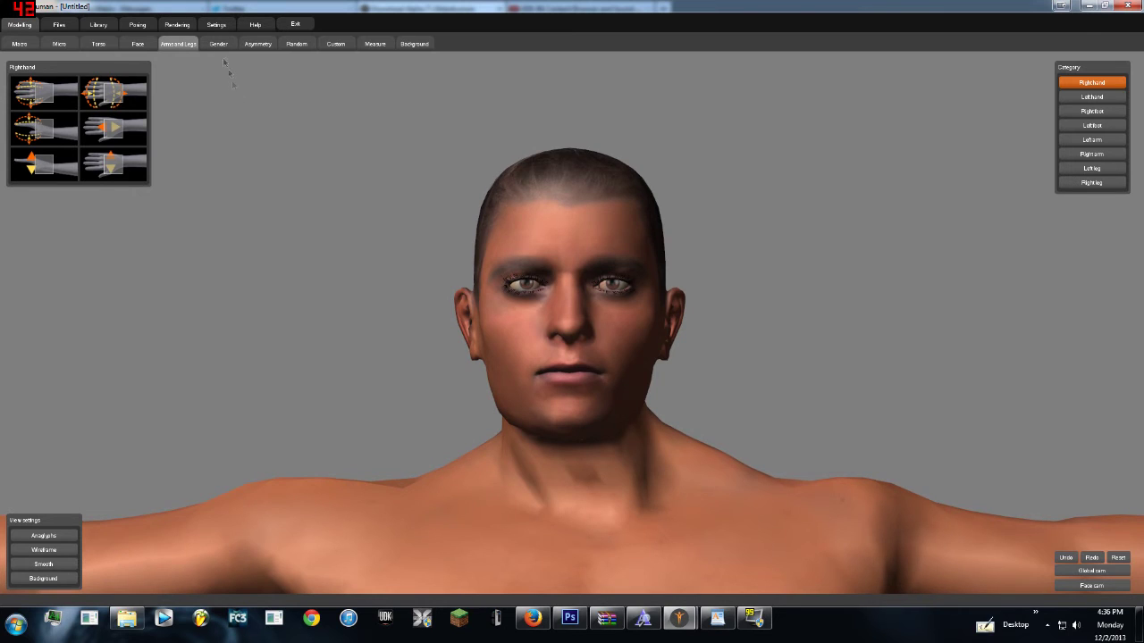
pyautogui.click(218, 43)
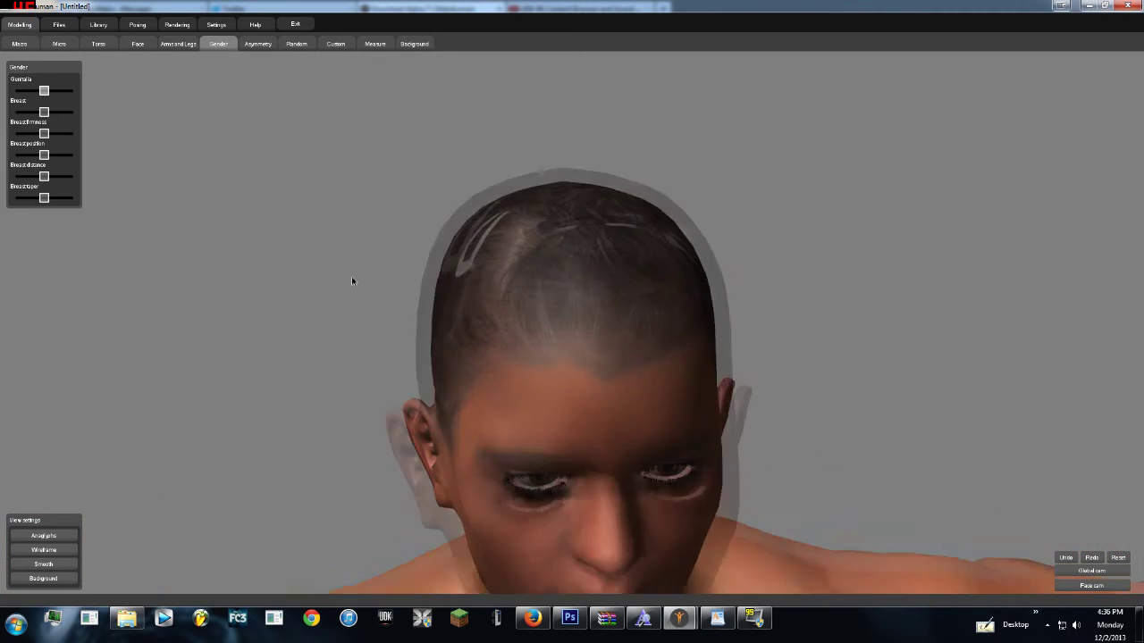
pyautogui.scroll(-1, 352, 281)
pyautogui.scroll(-3, 352, 281)
pyautogui.scroll(-2, 352, 282)
pyautogui.scroll(-2, 352, 282)
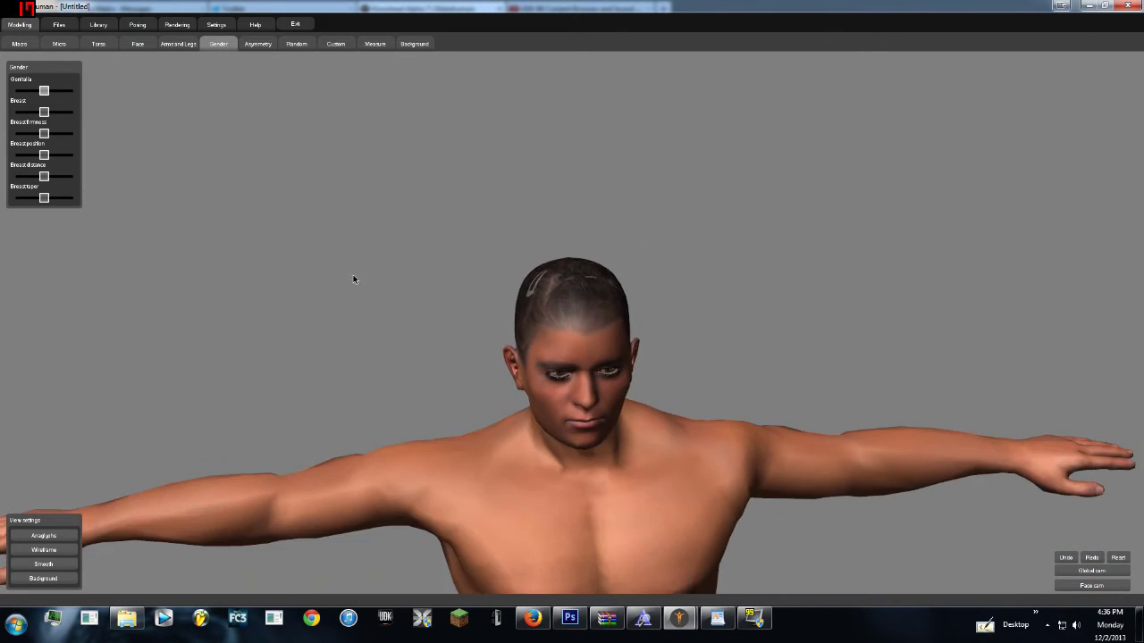
pyautogui.scroll(-2, 344, 250)
pyautogui.scroll(-2, 338, 228)
pyautogui.scroll(-2, 384, 264)
pyautogui.scroll(-2, 422, 295)
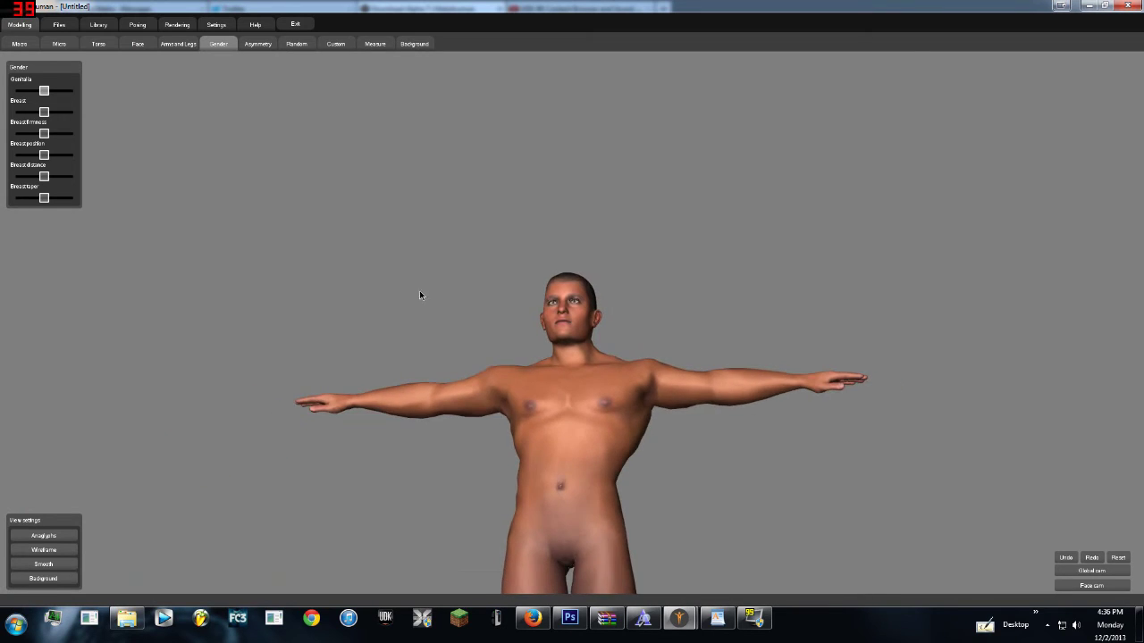
pyautogui.scroll(-2, 421, 293)
pyautogui.scroll(-2, 423, 295)
pyautogui.scroll(-1, 422, 295)
pyautogui.scroll(-1, 422, 289)
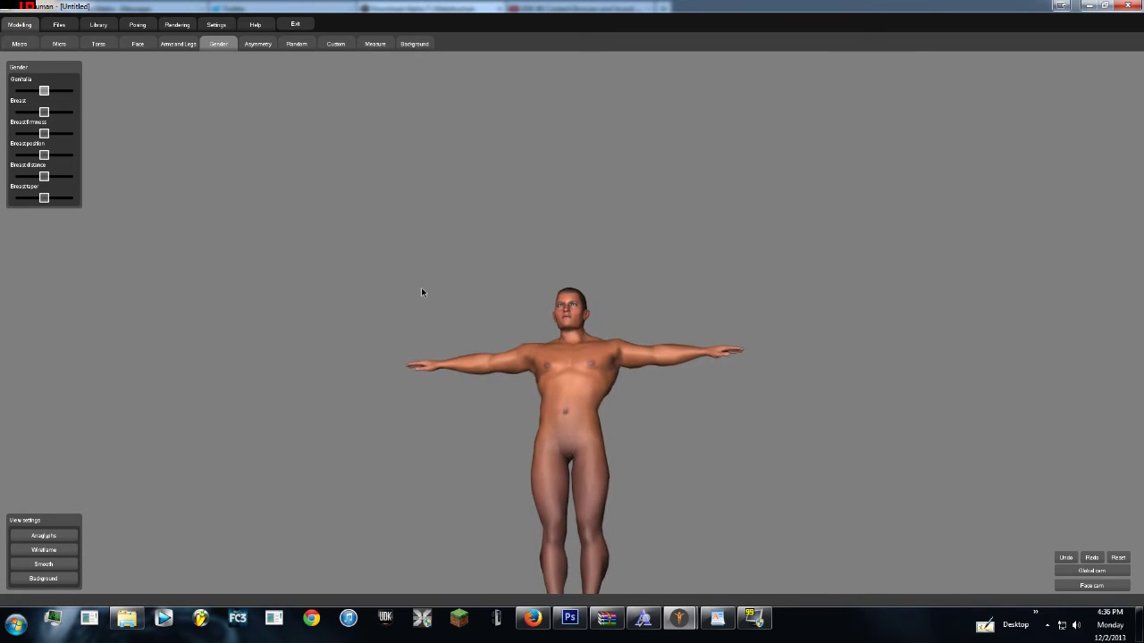
pyautogui.scroll(-2, 421, 287)
pyautogui.scroll(-1, 420, 287)
pyautogui.scroll(-1, 427, 316)
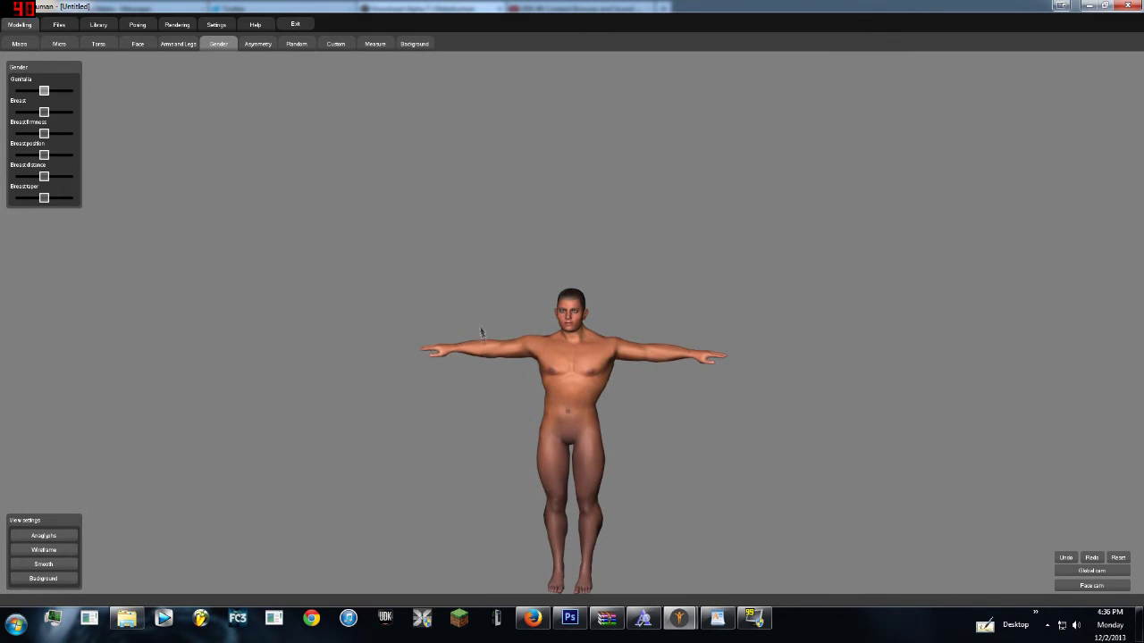
pyautogui.moveTo(550, 377)
pyautogui.mouseDown(button='right')
pyautogui.moveTo(487, 310)
pyautogui.moveTo(503, 297)
pyautogui.mouseUp(button='right')
pyautogui.moveTo(522, 308); pyautogui.dragTo(523, 311)
pyautogui.scroll(2, 523, 310)
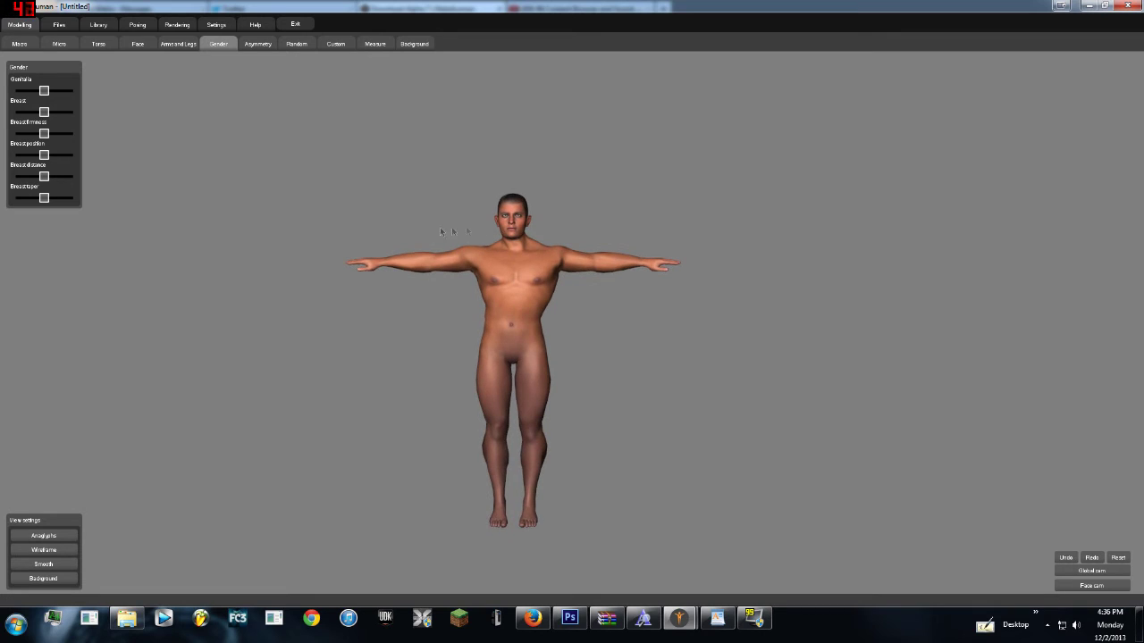
# - Adjust the Genitalia slider and set the Breast size to maximum
pyautogui.moveTo(44, 92)
pyautogui.mouseDown()
pyautogui.moveTo(102, 92)
pyautogui.moveTo(16, 92)
pyautogui.moveTo(91, 109)
pyautogui.mouseUp()
pyautogui.click(56, 95)
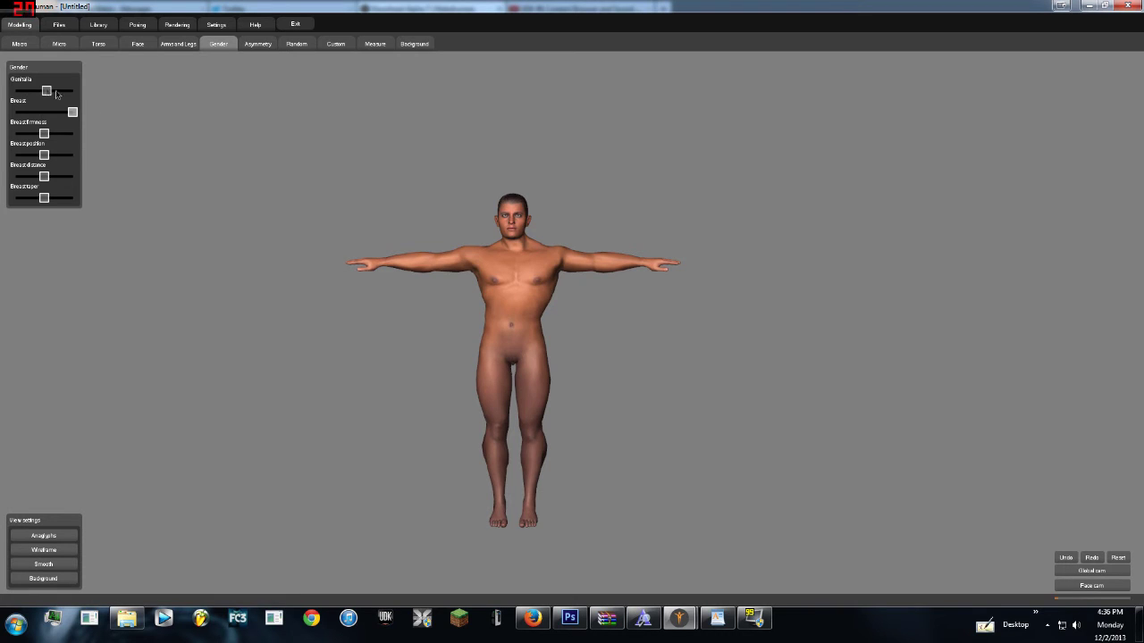
pyautogui.moveTo(47, 91)
pyautogui.mouseDown()
pyautogui.moveTo(17, 91)
pyautogui.moveTo(46, 112)
pyautogui.moveTo(69, 91)
pyautogui.mouseUp()
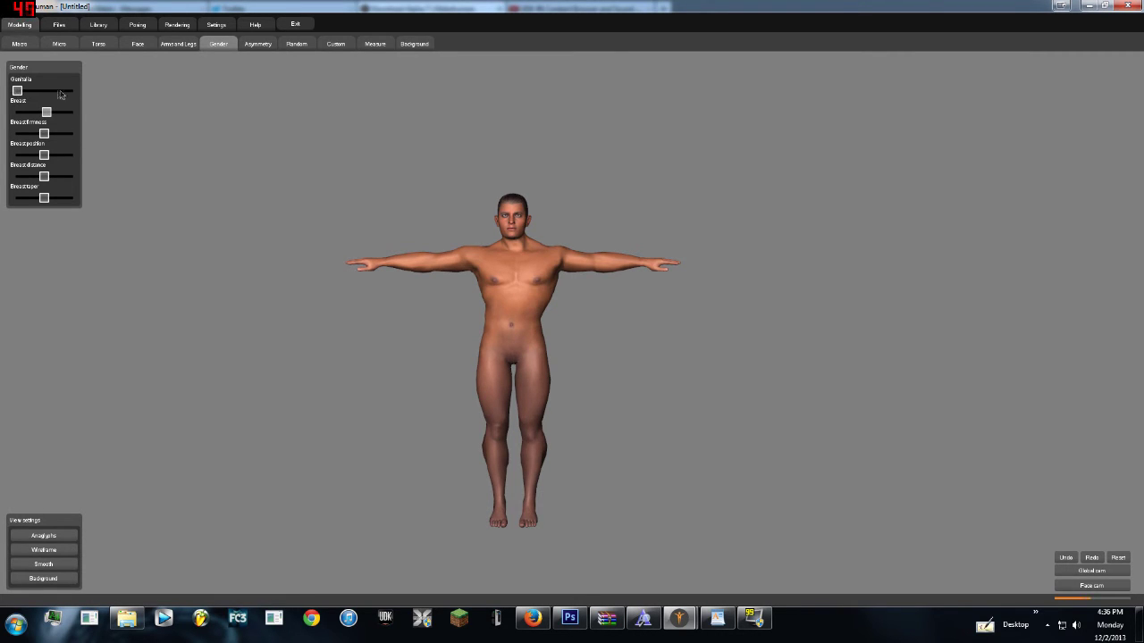
pyautogui.click(259, 44)
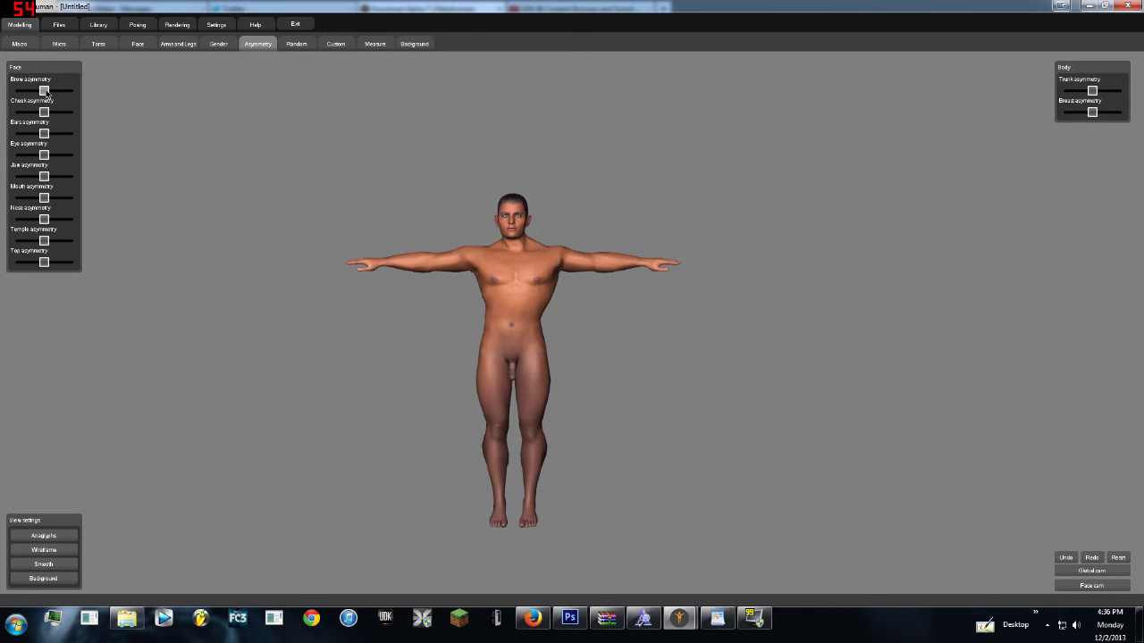
# - Maximize neck circumference and neck height under Measure, then enable projected background lighting
pyautogui.click(295, 45)
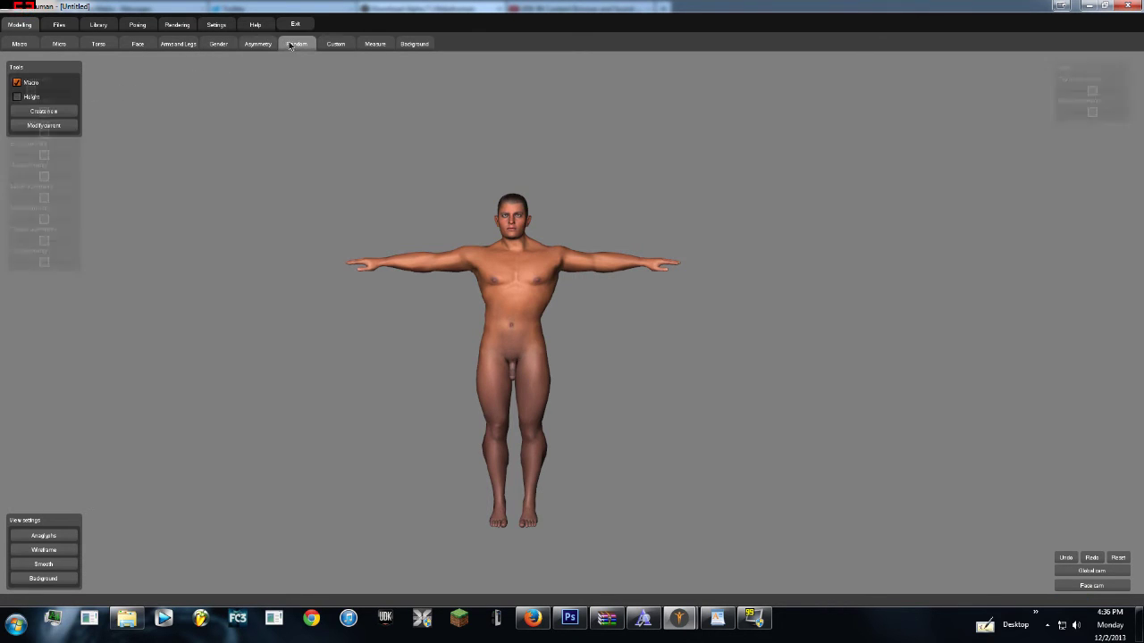
pyautogui.click(338, 44)
pyautogui.click(383, 44)
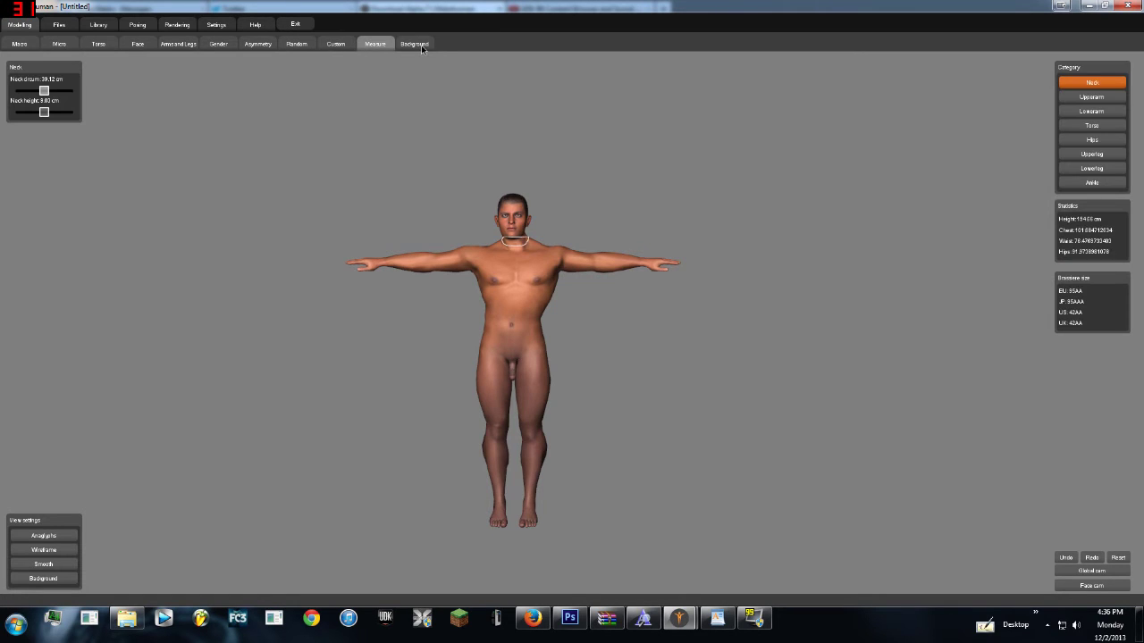
pyautogui.moveTo(44, 90); pyautogui.dragTo(116, 97)
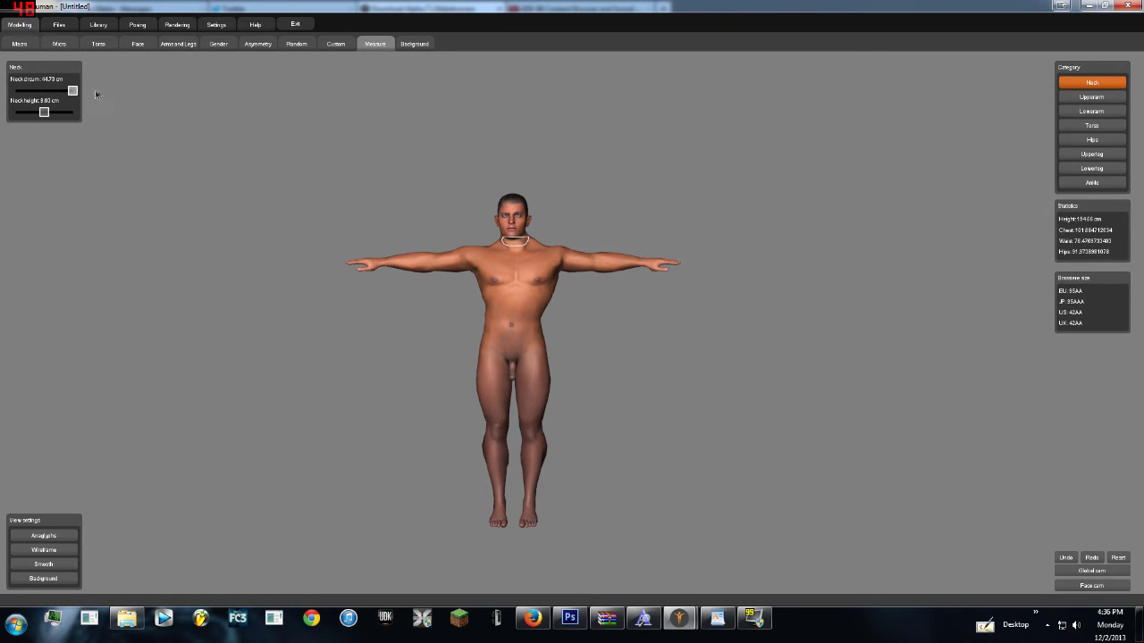
pyautogui.moveTo(43, 112); pyautogui.dragTo(75, 113)
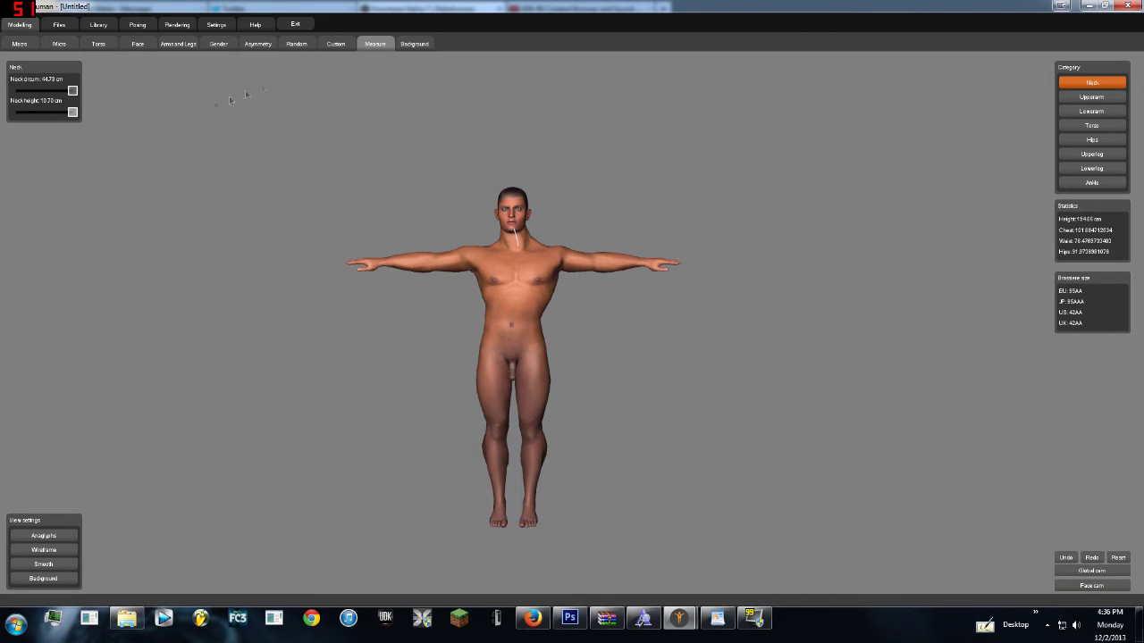
pyautogui.click(402, 46)
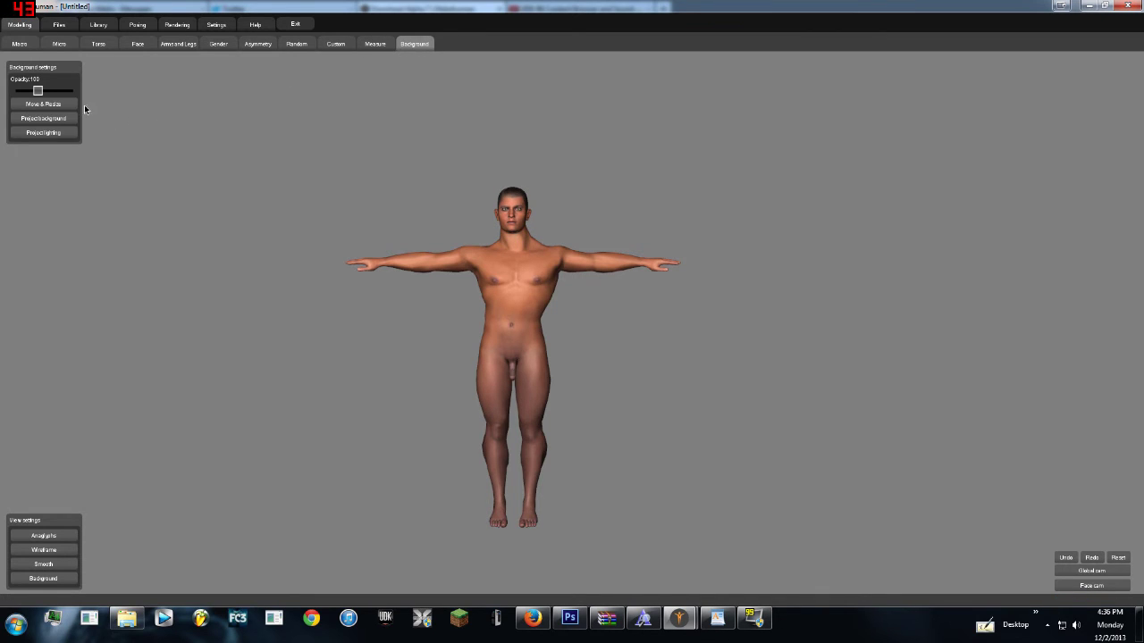
pyautogui.click(31, 136)
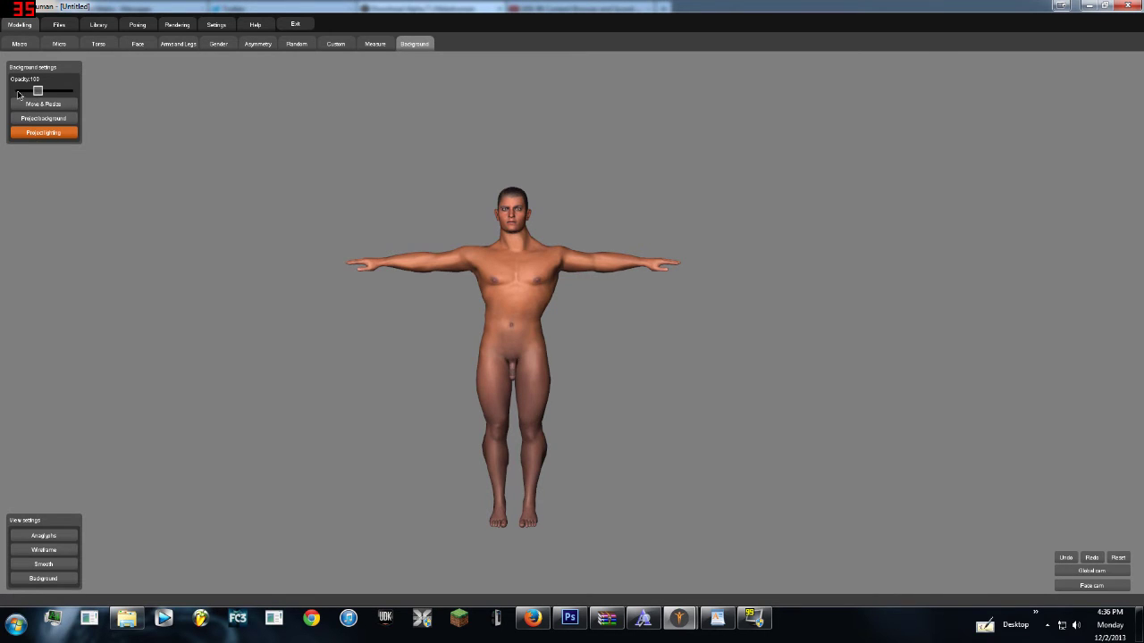
# - Try the eyebrow expression slider, then view the empty backgrounds library, dismissing its notice
pyautogui.click(137, 25)
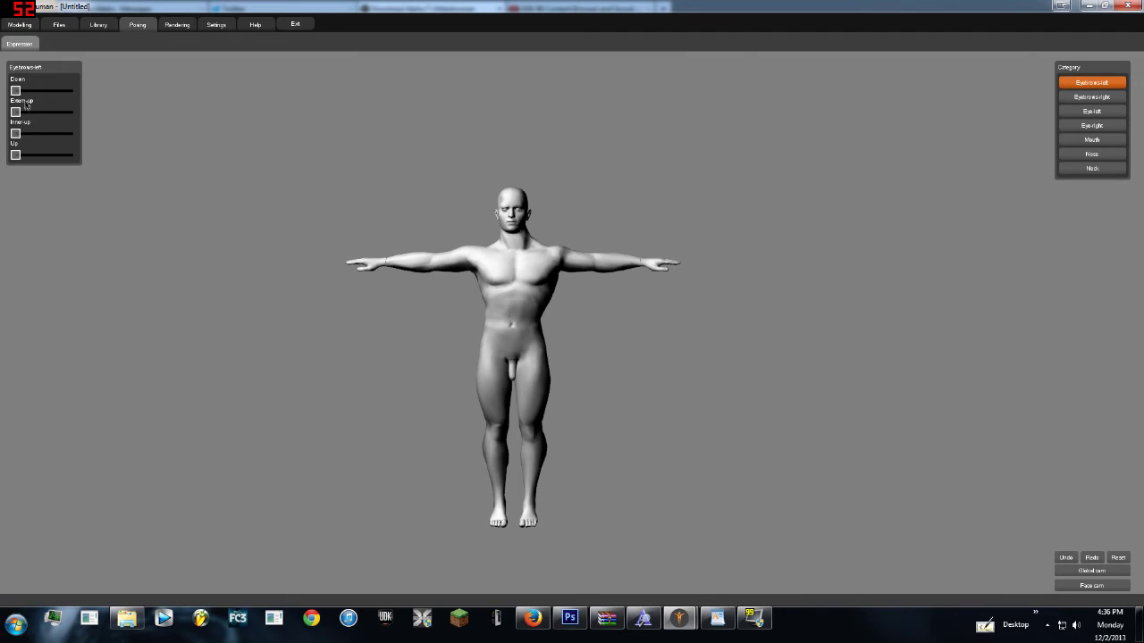
pyautogui.moveTo(15, 91)
pyautogui.mouseDown()
pyautogui.moveTo(110, 92)
pyautogui.moveTo(30, 91)
pyautogui.moveTo(52, 112)
pyautogui.mouseUp()
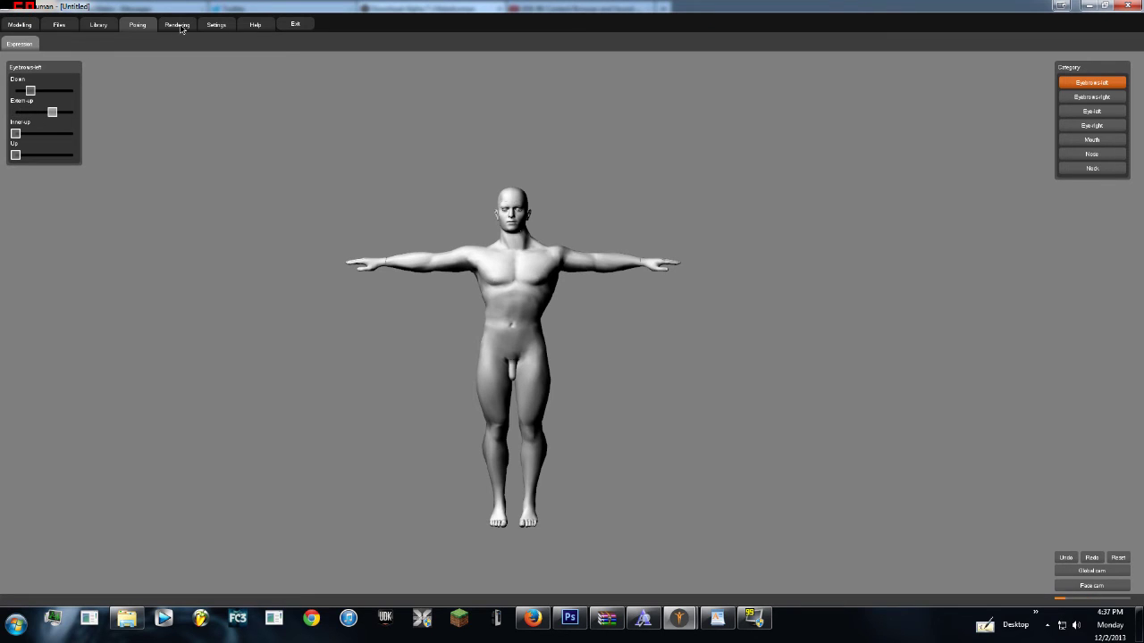
pyautogui.click(99, 25)
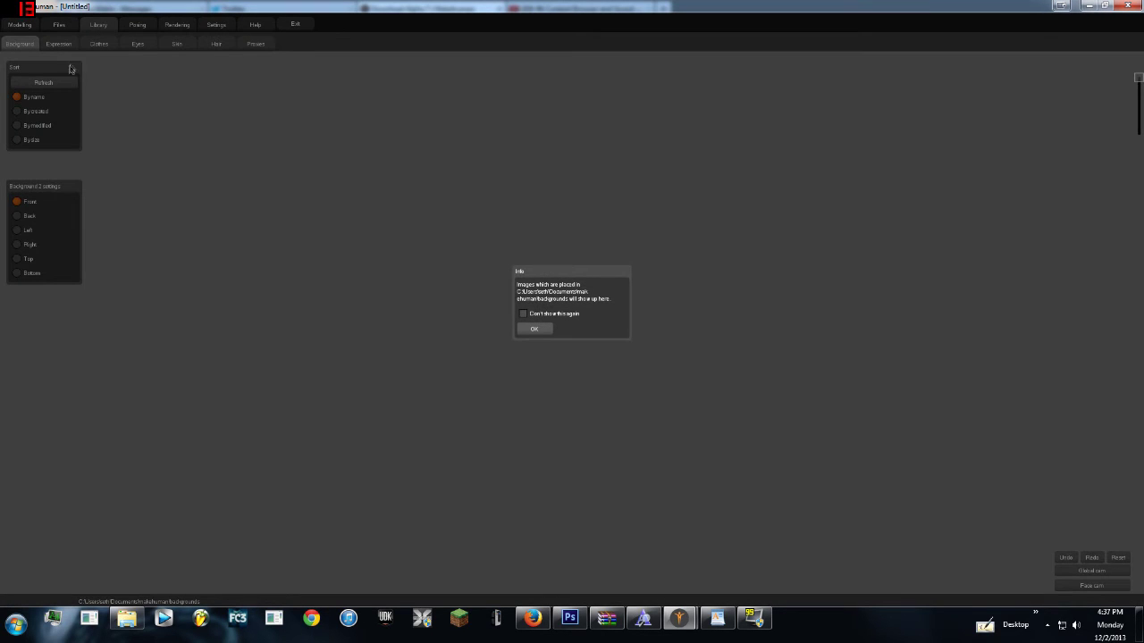
pyautogui.click(534, 330)
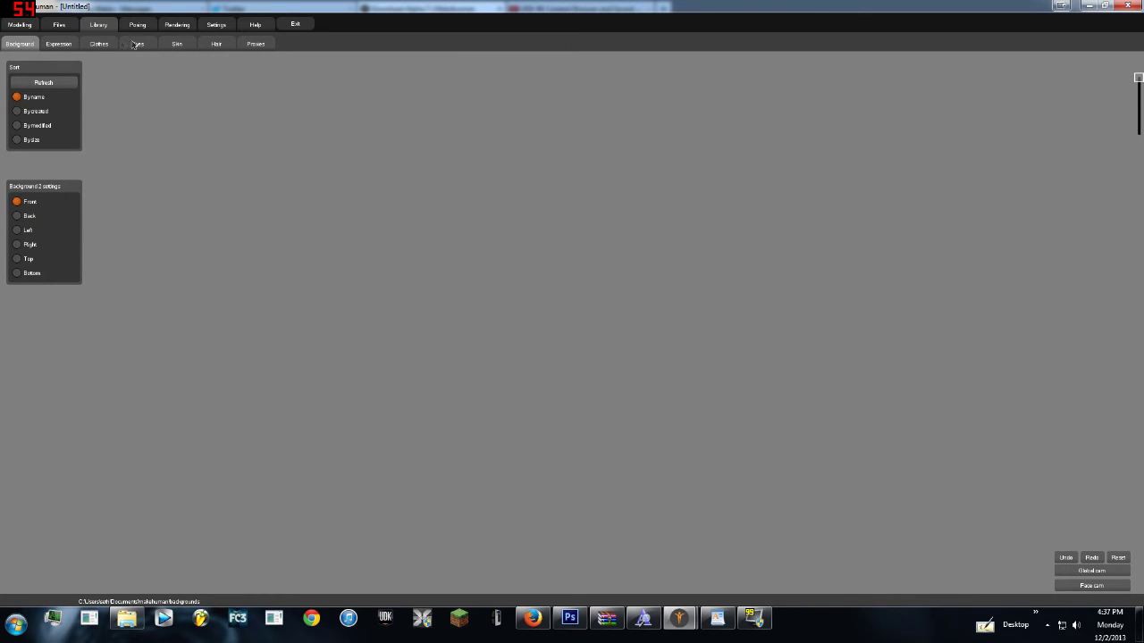
# - Give the character the short1 short brown haircut from the hair library
pyautogui.click(182, 46)
pyautogui.click(212, 45)
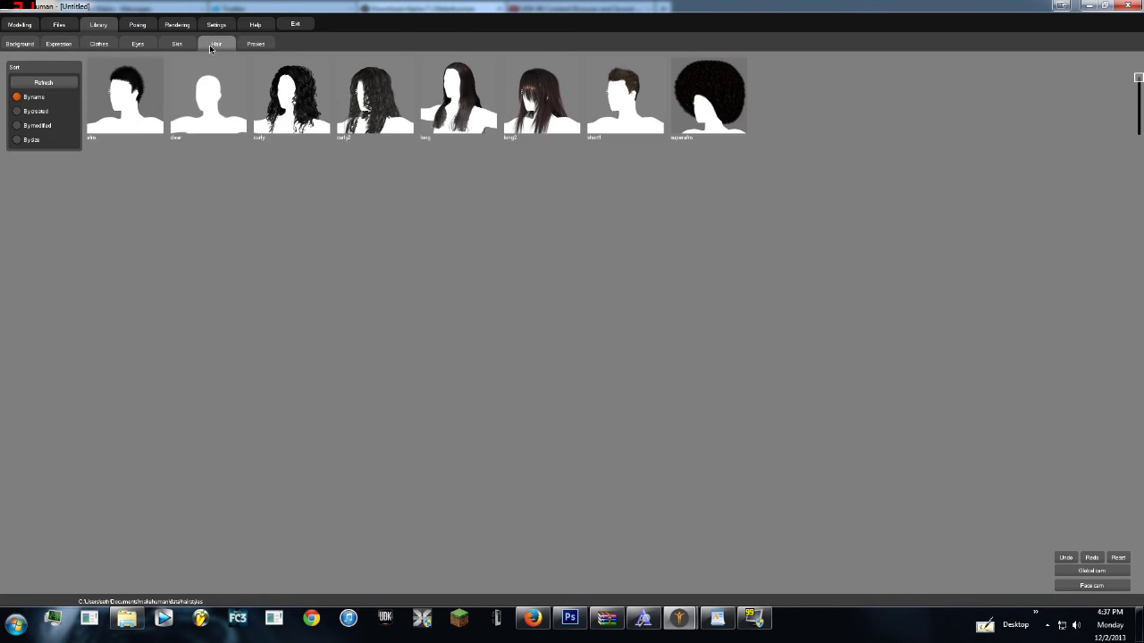
pyautogui.click(627, 104)
pyautogui.moveTo(503, 230); pyautogui.dragTo(543, 224)
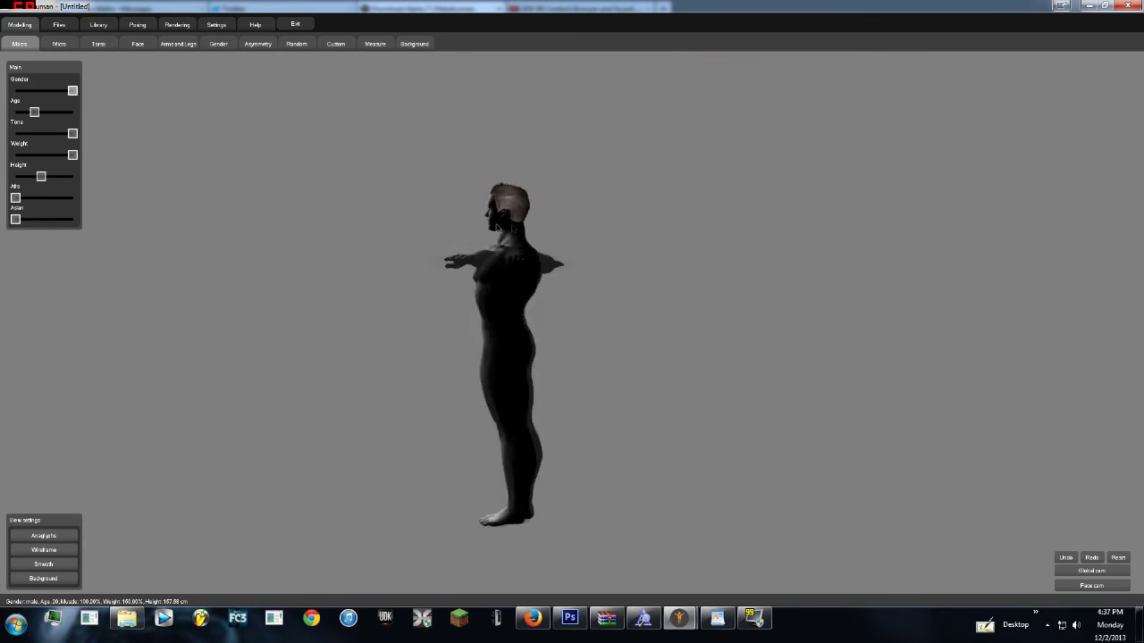
# - Zoom and orbit around the head to inspect the new hair, then return to the Library
pyautogui.press('Left')
pyautogui.press('Left')
pyautogui.press('Left')
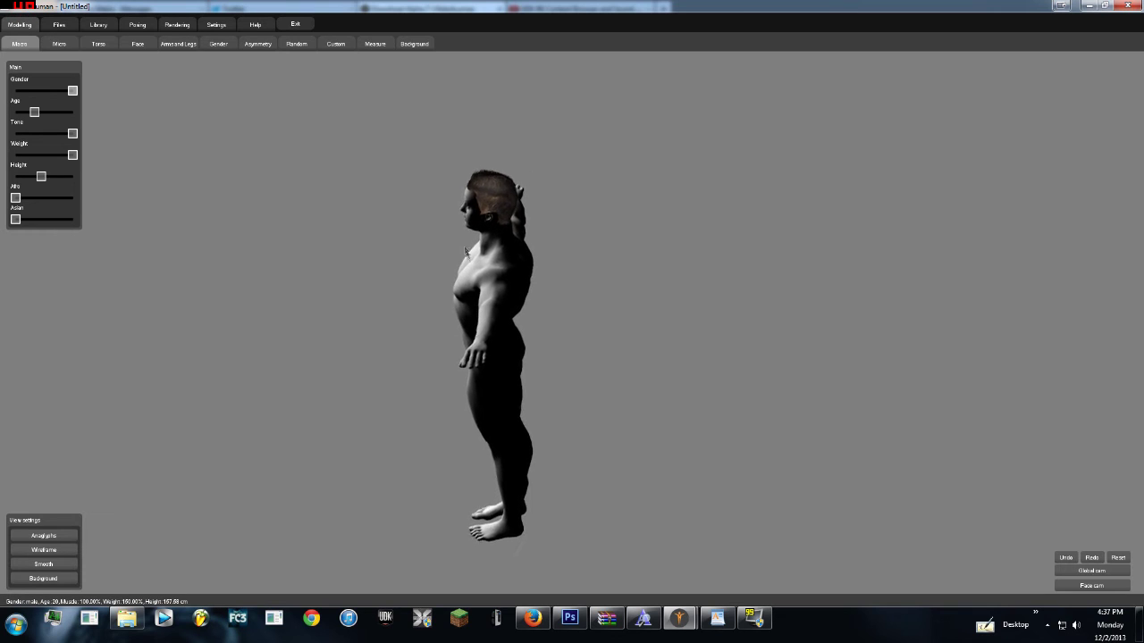
pyautogui.moveTo(455, 84); pyautogui.dragTo(487, 545, button='right')
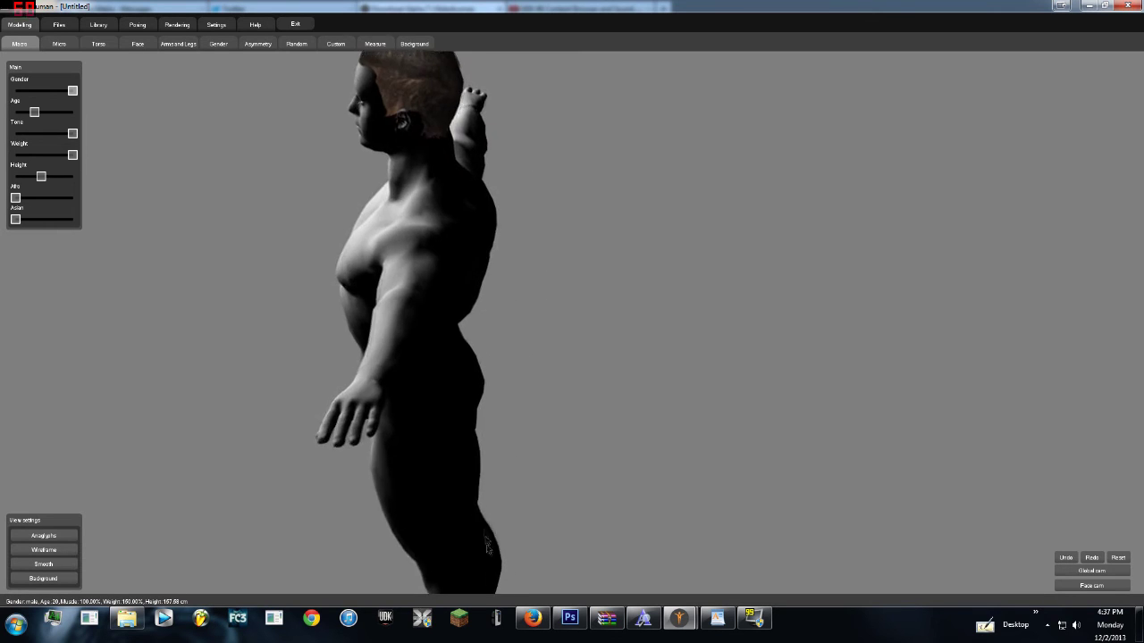
pyautogui.moveTo(487, 540); pyautogui.dragTo(468, 201)
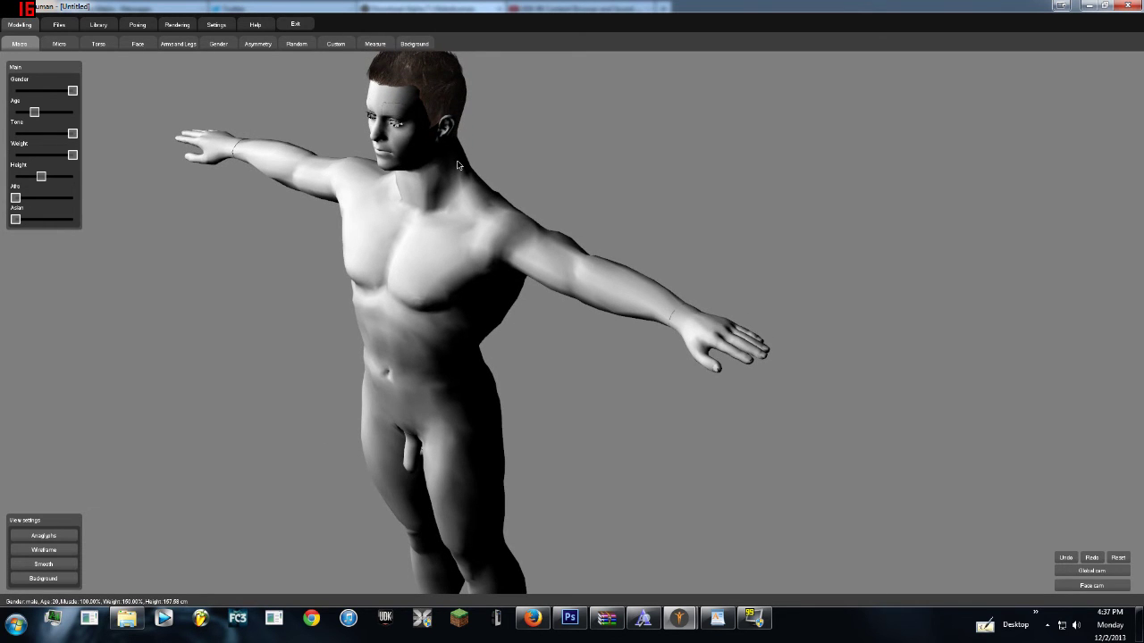
pyautogui.moveTo(453, 134); pyautogui.dragTo(347, 171, button='right')
pyautogui.moveTo(447, 122)
pyautogui.mouseDown()
pyautogui.moveTo(339, 151)
pyautogui.moveTo(291, 107)
pyautogui.moveTo(355, 174)
pyautogui.moveTo(349, 99)
pyautogui.mouseUp()
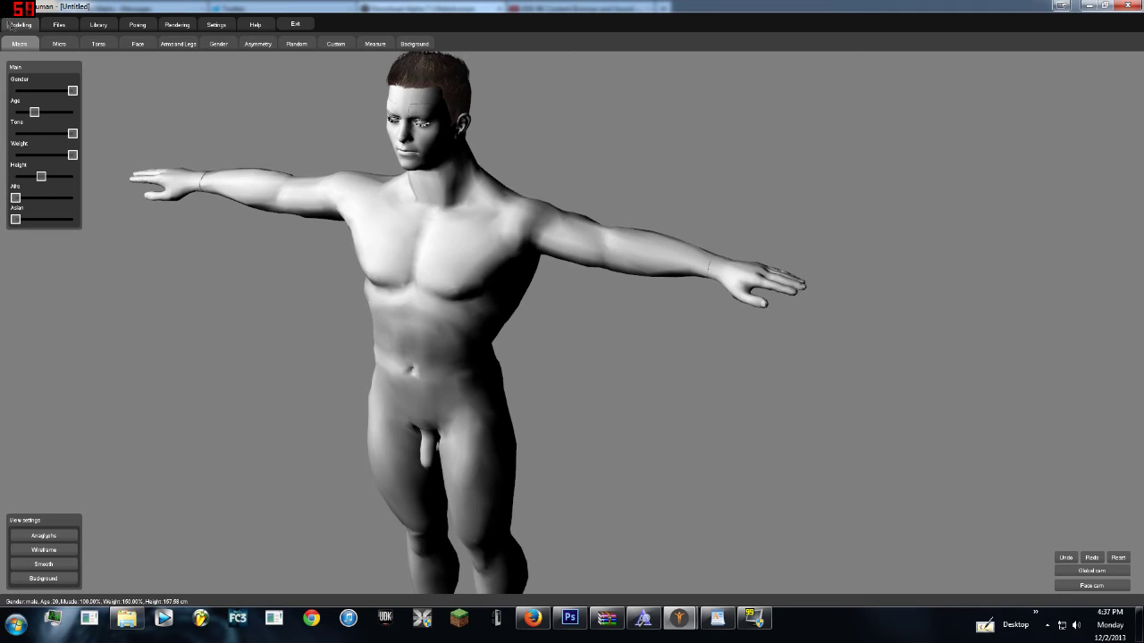
pyautogui.click(59, 25)
pyautogui.click(100, 29)
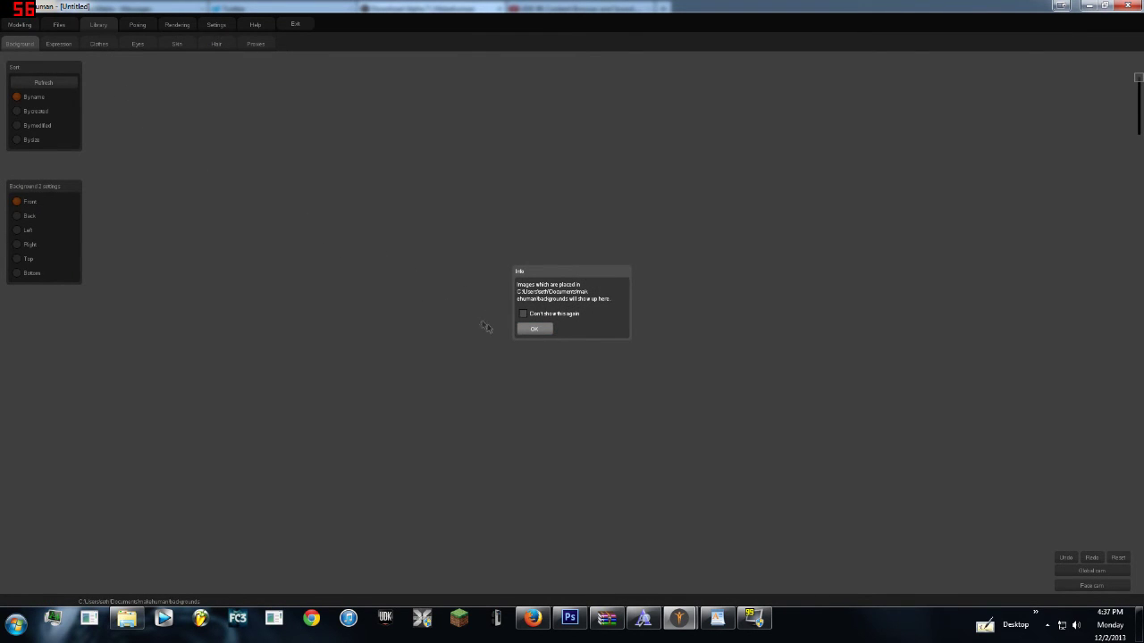
# - Dismiss the backgrounds notice and dress the character in the blue Blender t-shirt
pyautogui.click(534, 329)
pyautogui.click(95, 44)
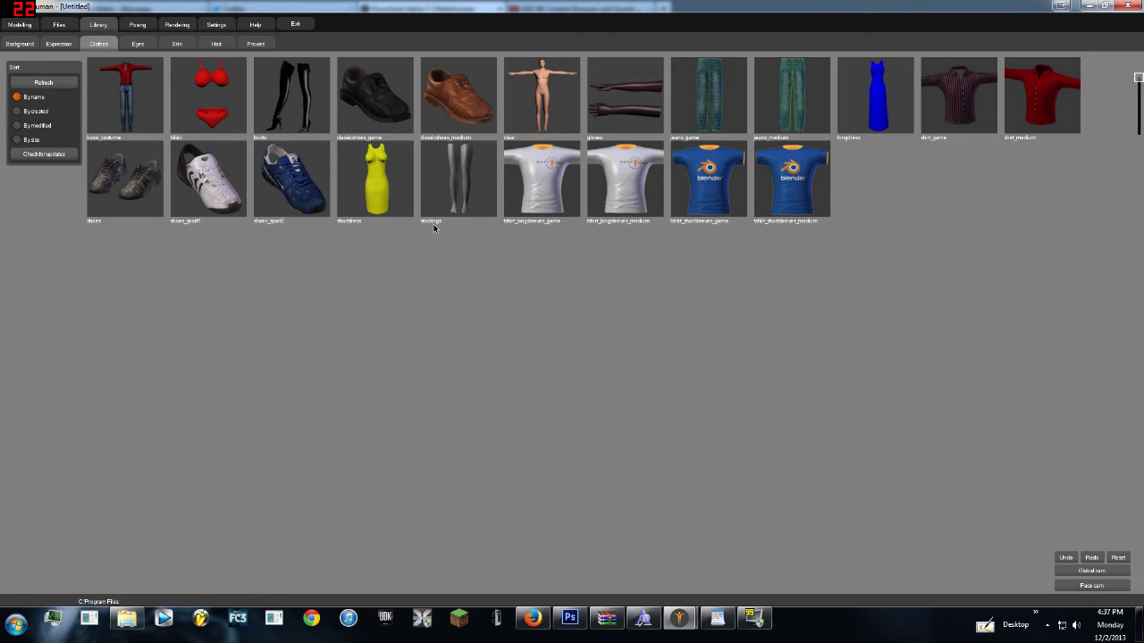
pyautogui.click(720, 199)
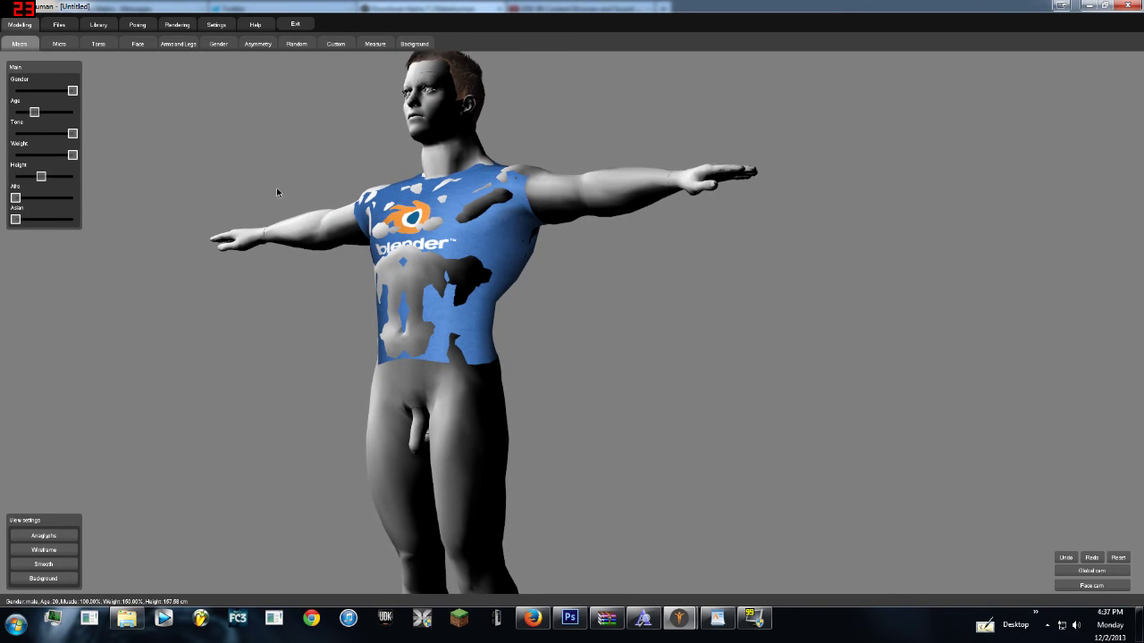
# - Go back to the clothing library, dismissing the backgrounds notice again
pyautogui.click(59, 44)
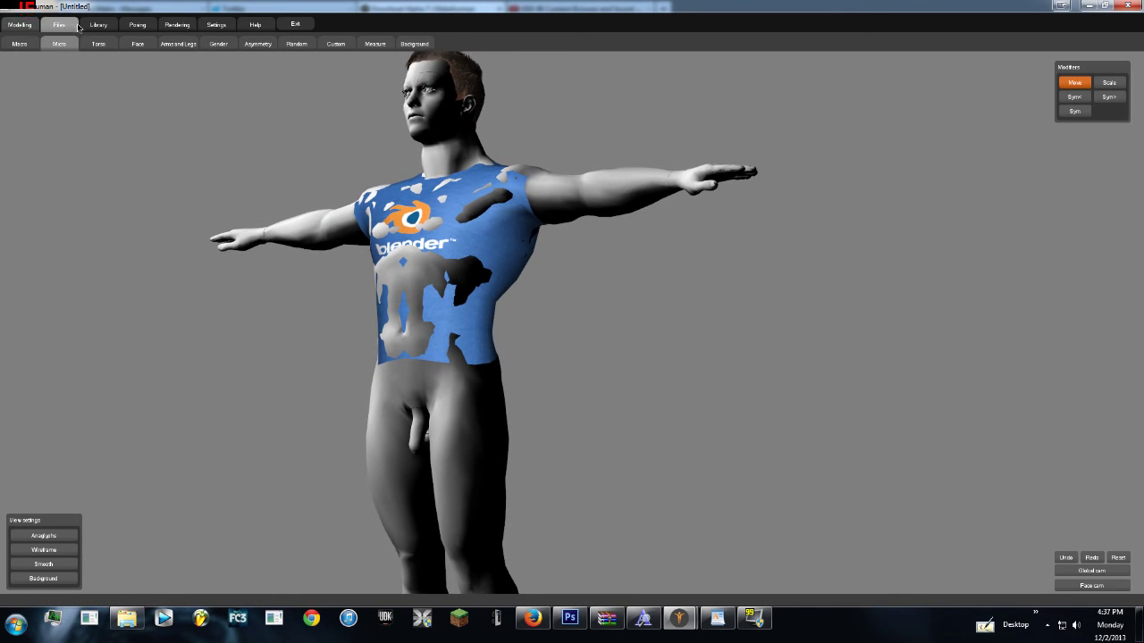
pyautogui.click(98, 24)
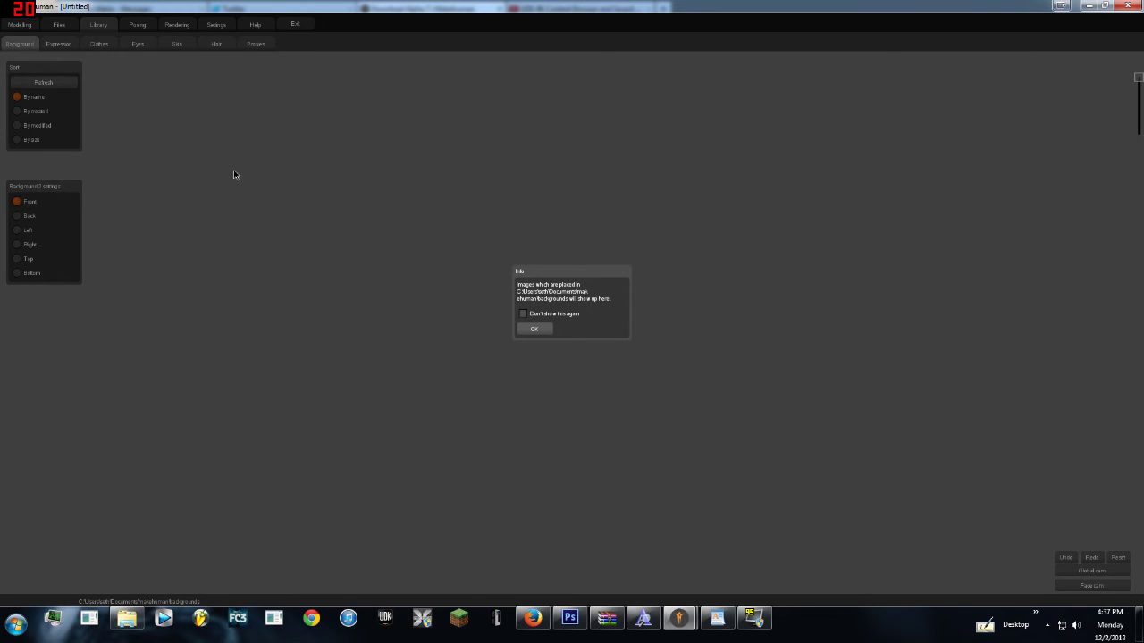
pyautogui.click(534, 330)
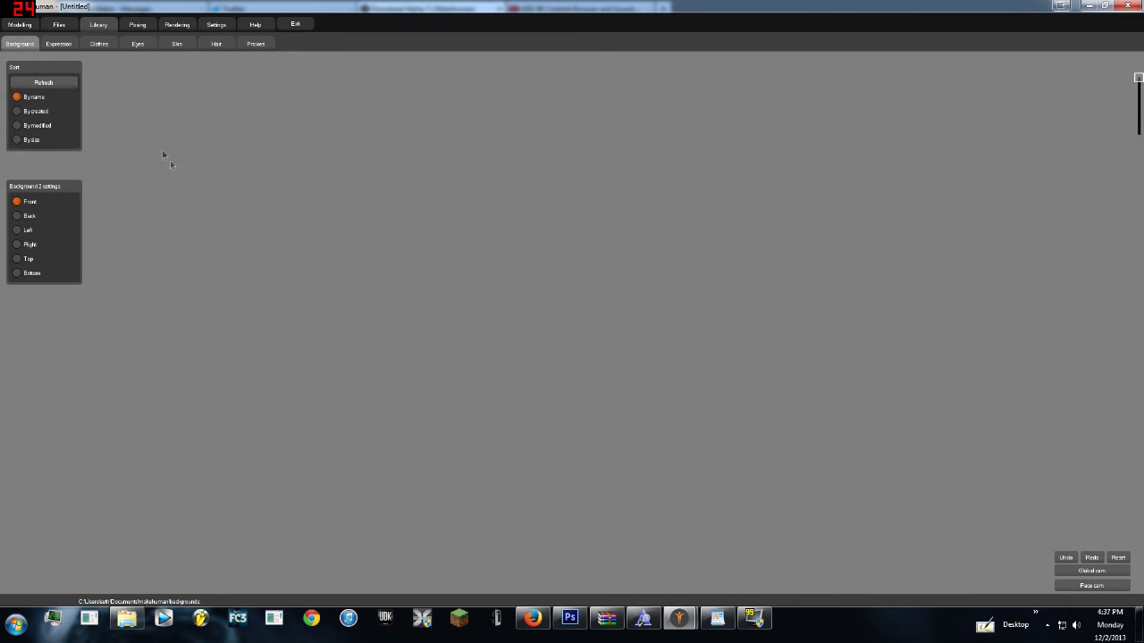
pyautogui.click(101, 44)
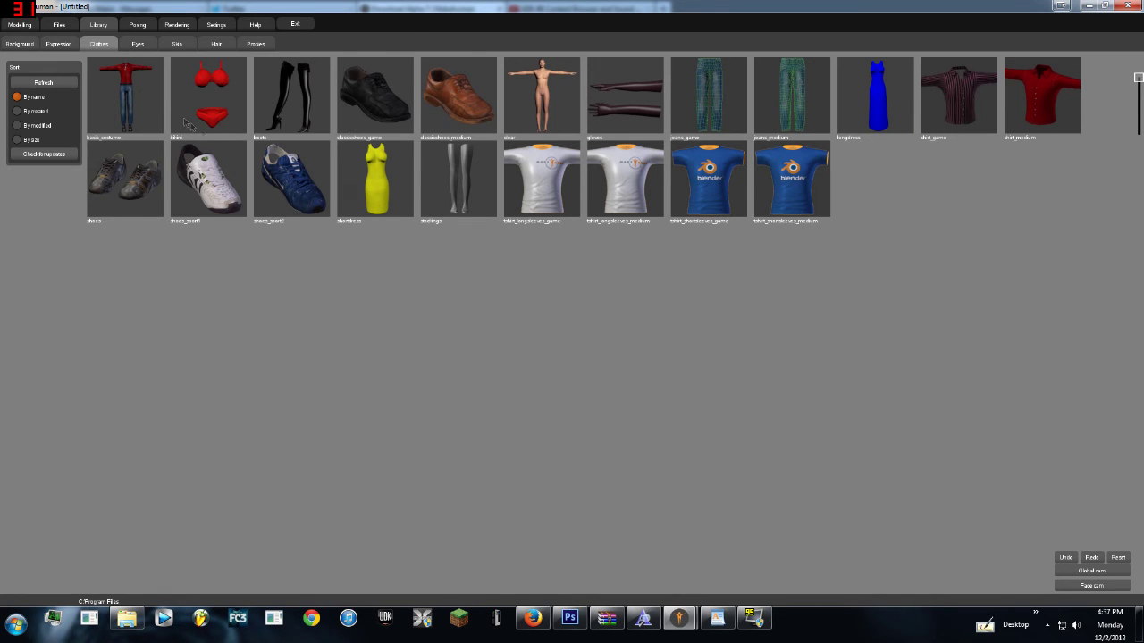
# - Orbit the dressed model to view its back, then turn it to face forward
pyautogui.moveTo(351, 231)
pyautogui.mouseDown()
pyautogui.moveTo(625, 231)
pyautogui.moveTo(476, 244)
pyautogui.moveTo(193, 240)
pyautogui.mouseUp()
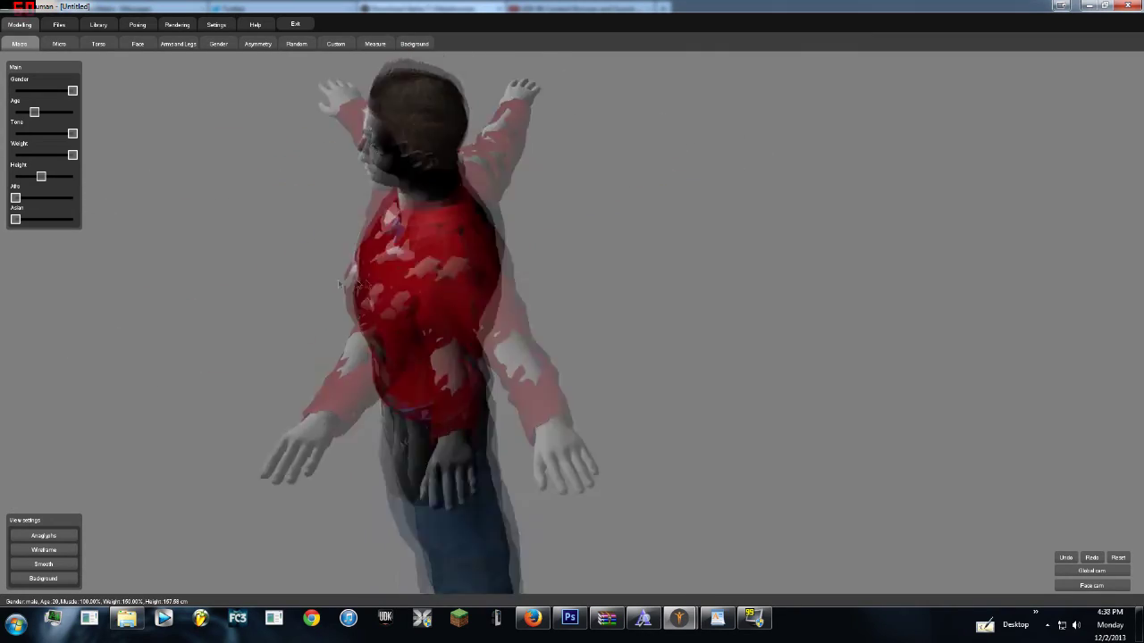
pyautogui.moveTo(193, 240)
pyautogui.mouseDown()
pyautogui.moveTo(429, 268)
pyautogui.moveTo(268, 234)
pyautogui.moveTo(569, 159)
pyautogui.moveTo(551, 246)
pyautogui.mouseUp()
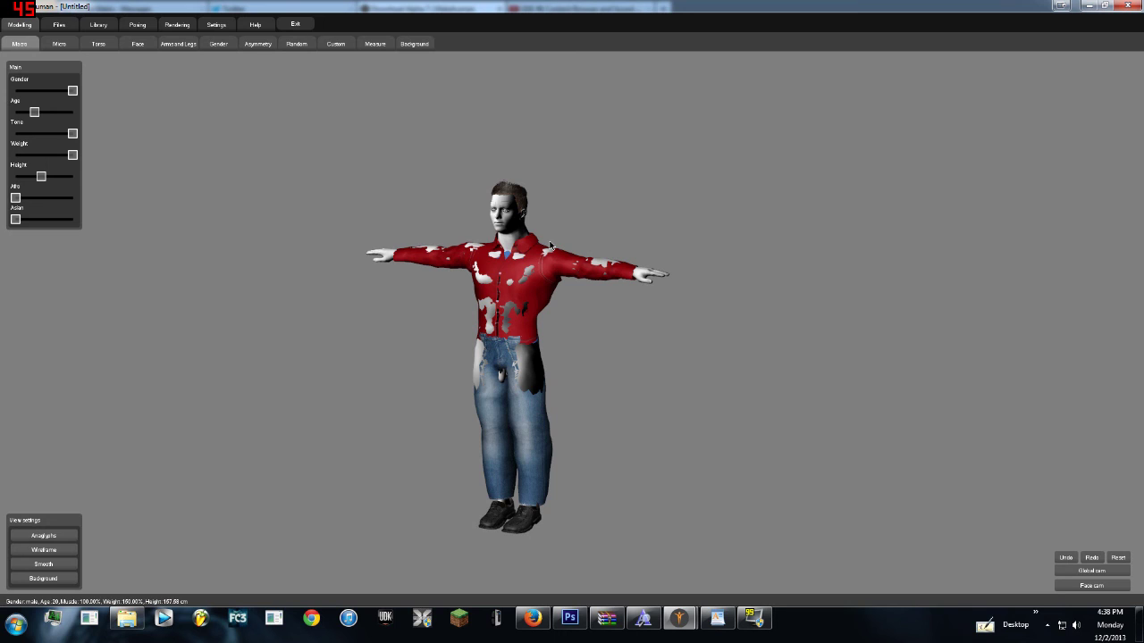
pyautogui.moveTo(549, 244)
pyautogui.mouseDown()
pyautogui.moveTo(539, 283)
pyautogui.moveTo(789, 289)
pyautogui.mouseUp()
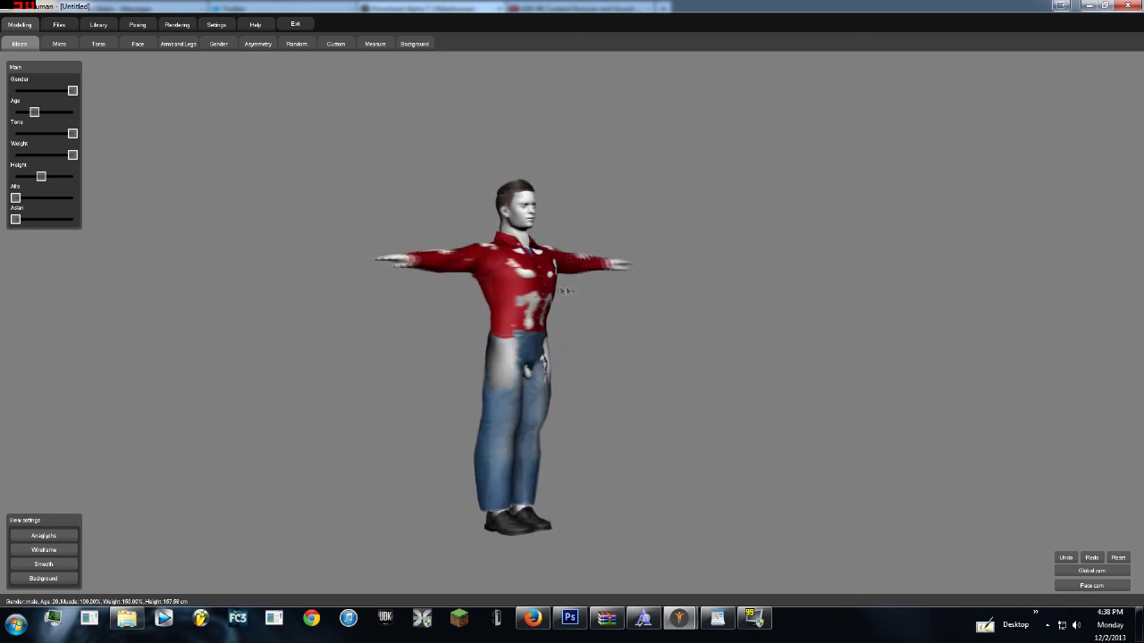